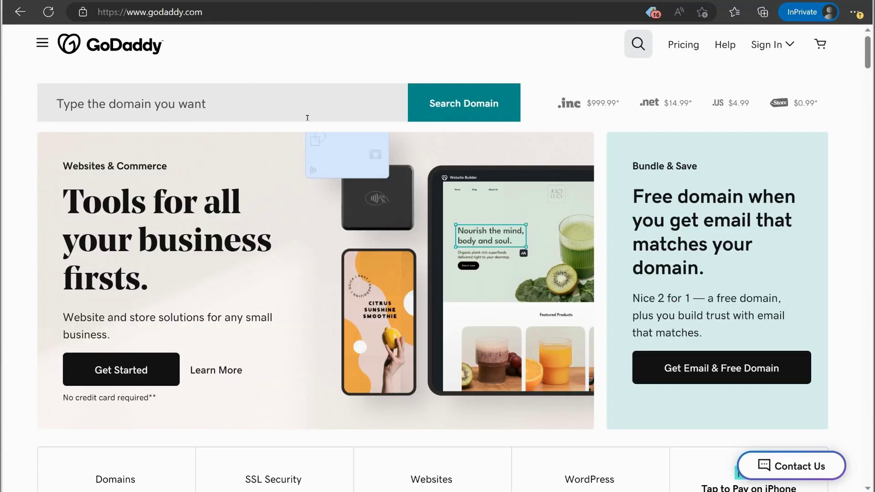
# Step: Submit a GoDaddy domain availability search for examlabpractice.store
pyautogui.click(177, 108)
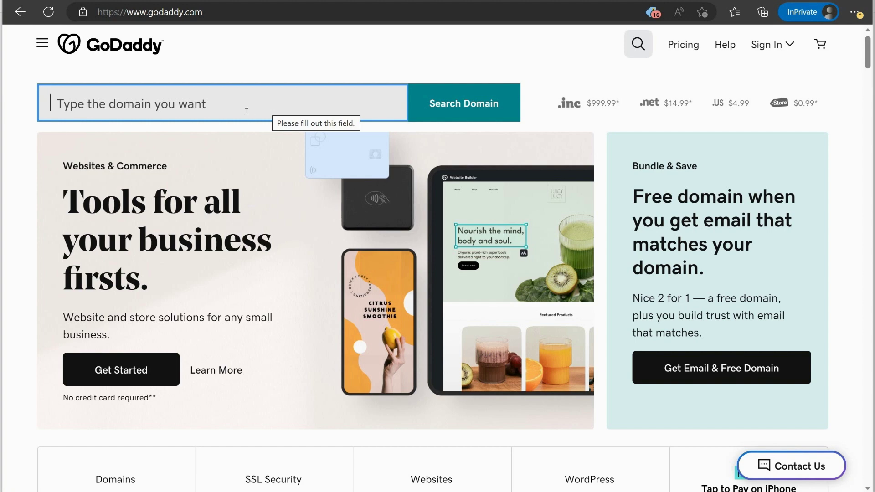
pyautogui.write('examla')
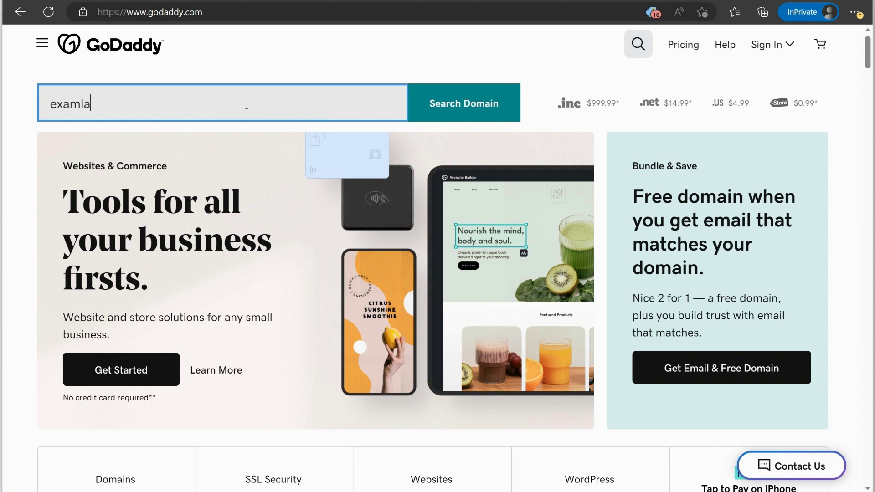
pyautogui.write('bpractice.store')
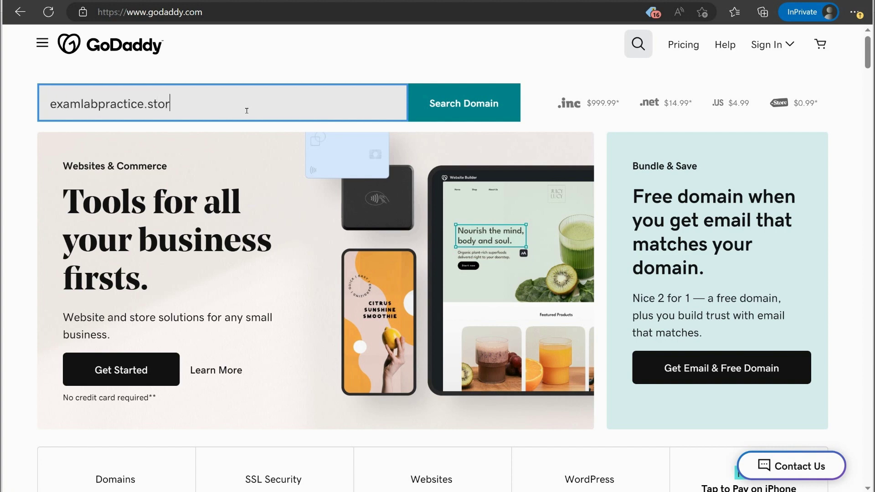
pyautogui.click(437, 105)
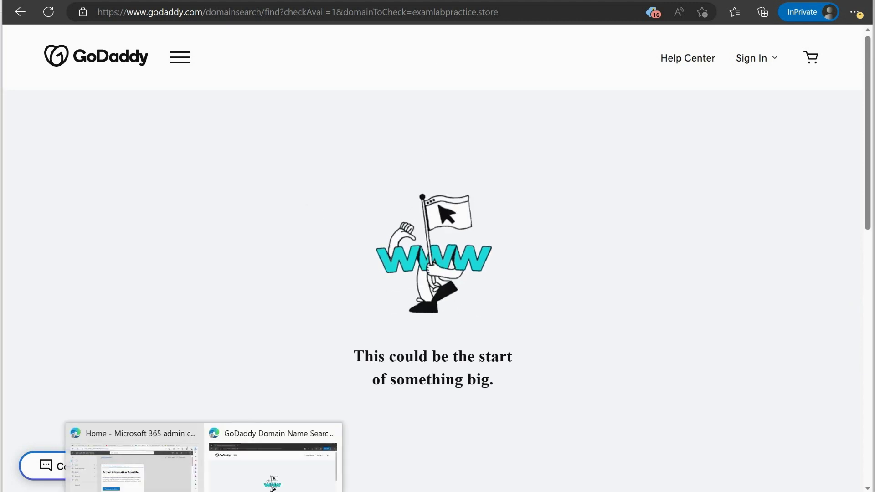
# Step: In the Microsoft 365 admin center, go to Settings > Domains to list the tenant's domains
pyautogui.click(173, 469)
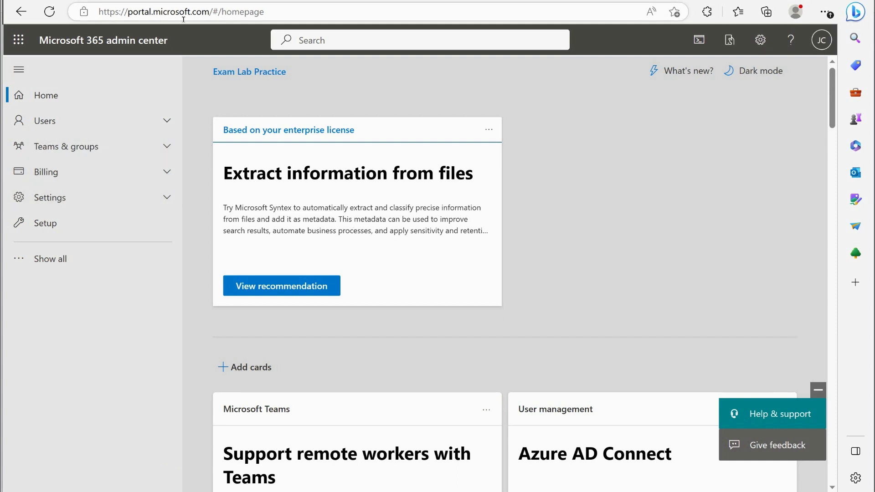
pyautogui.click(87, 202)
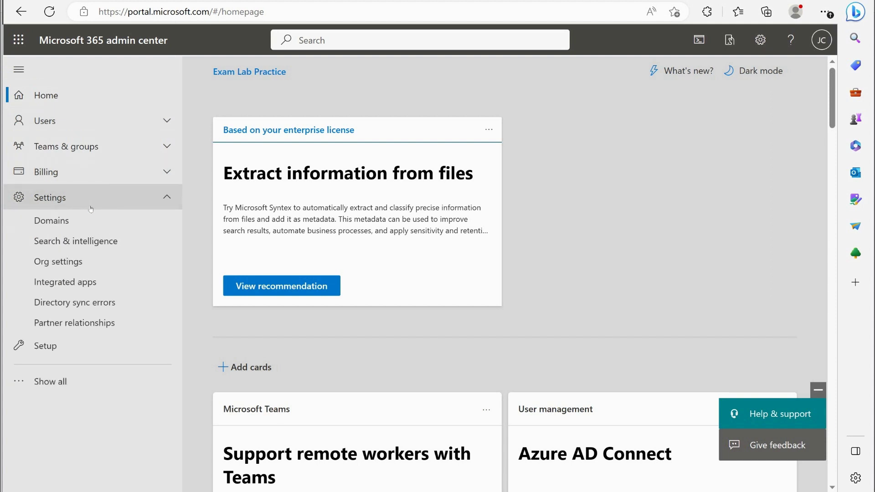
pyautogui.click(131, 227)
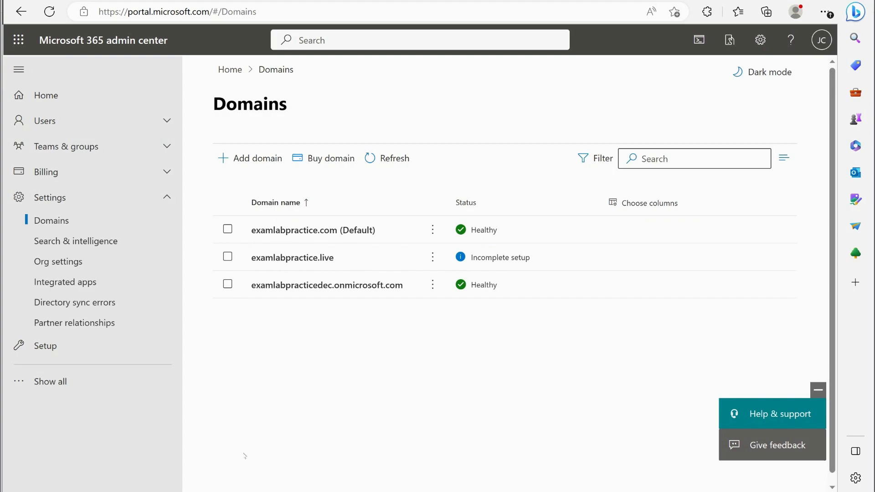
# Step: Bring GoDaddy forward and reload the stalled domain search results page
pyautogui.click(274, 479)
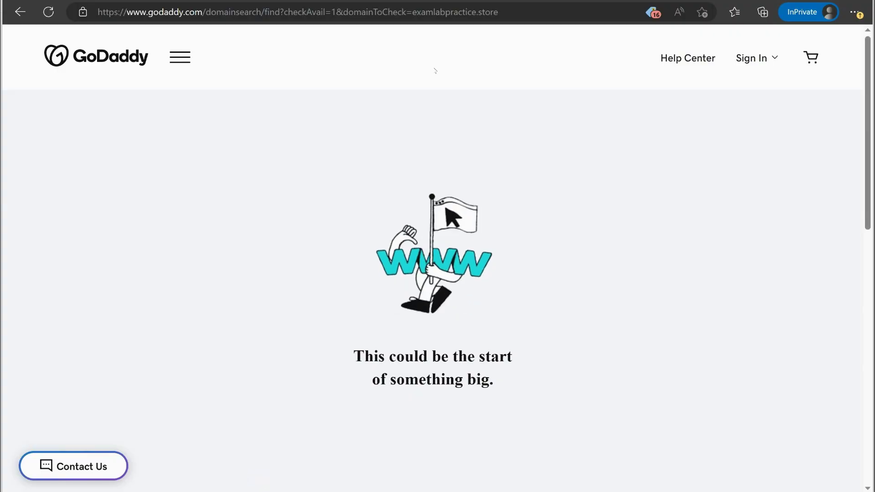
pyautogui.click(485, 17)
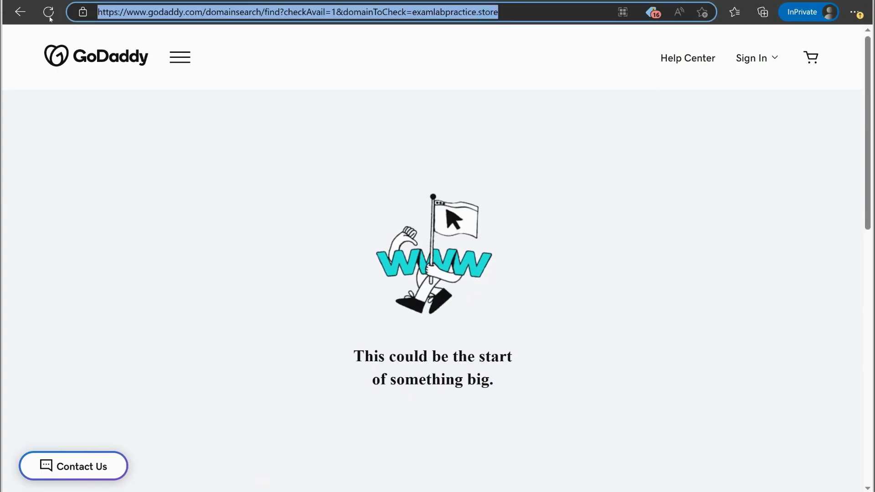
pyautogui.press('Return')
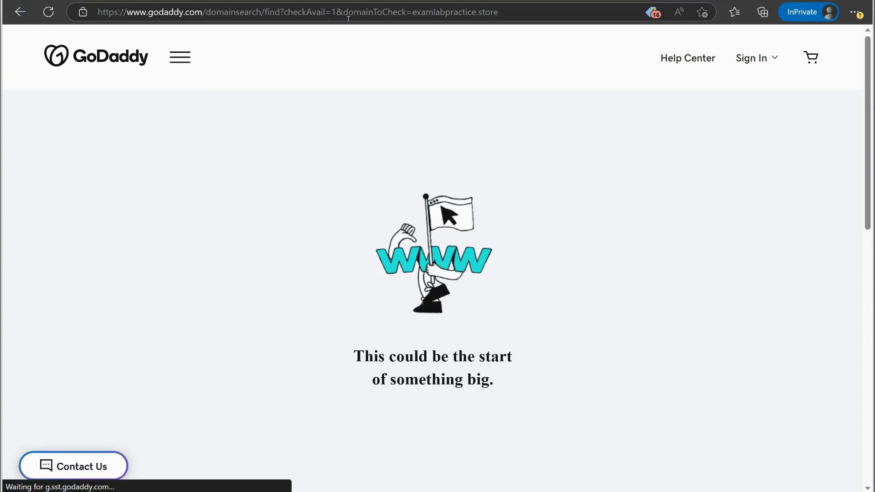
# Step: Return to the GoDaddy homepage and search examlabpractice.store again
pyautogui.click(417, 18)
pyautogui.click(214, 97)
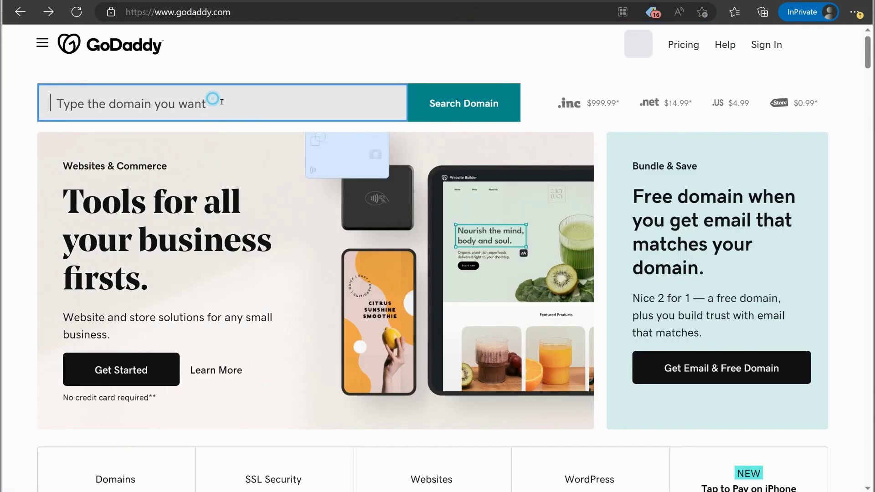
pyautogui.write('examl')
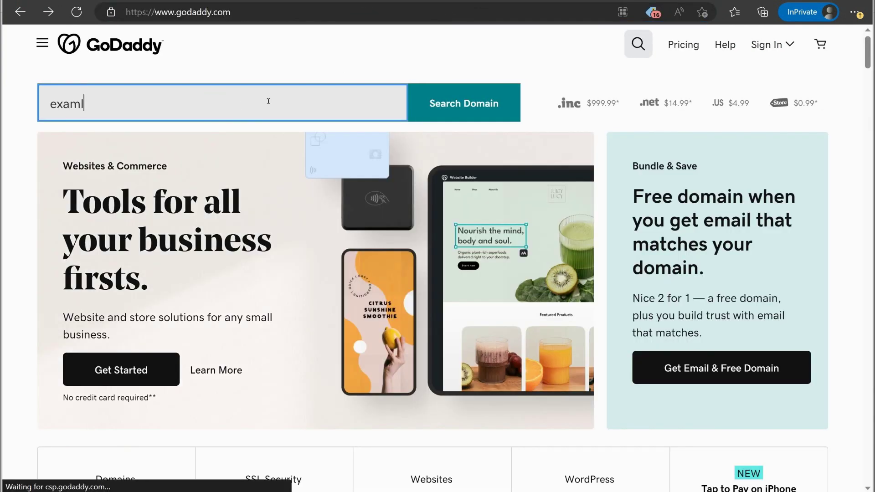
pyautogui.write('abpractice.store')
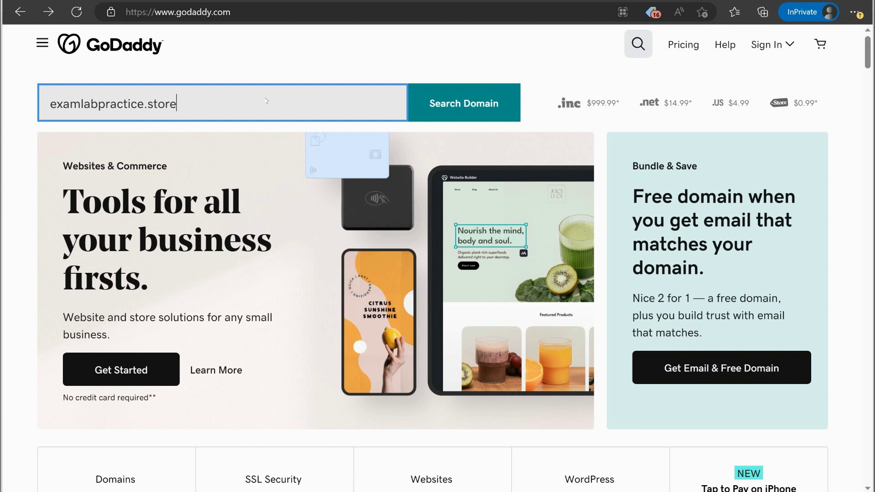
pyautogui.press('Return')
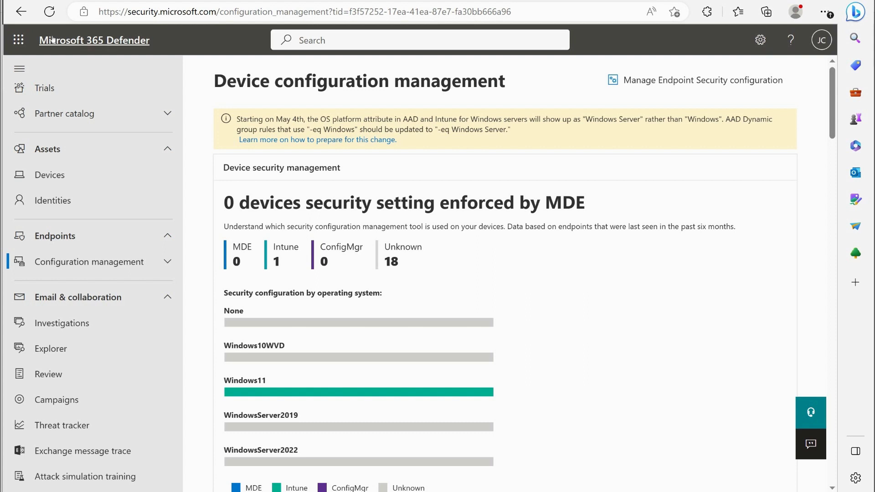
# Step: Open portal.microsoft.com, go to Settings > Domains and launch the Add domain wizard
pyautogui.click(117, 12)
pyautogui.write('portal.')
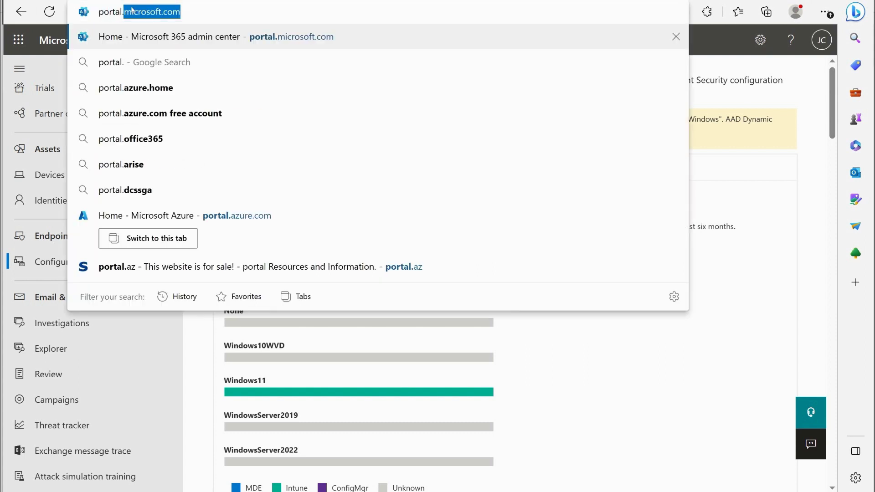
pyautogui.press('Return')
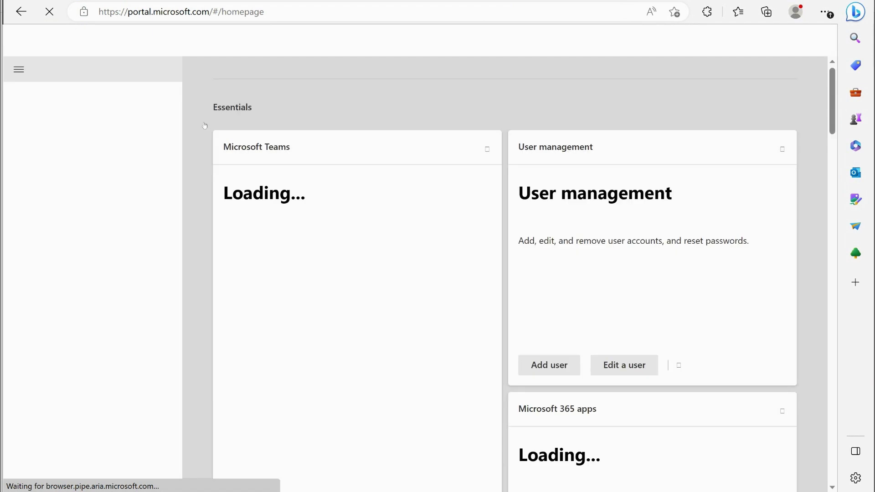
pyautogui.click(74, 198)
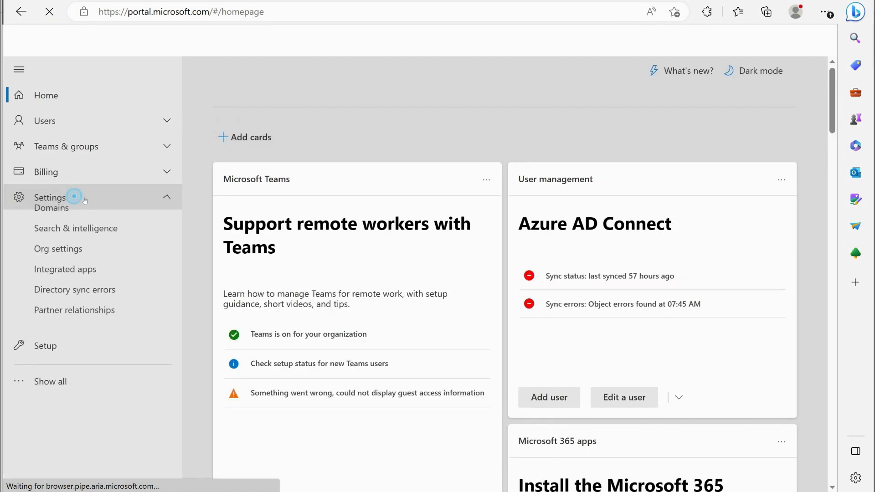
pyautogui.click(50, 224)
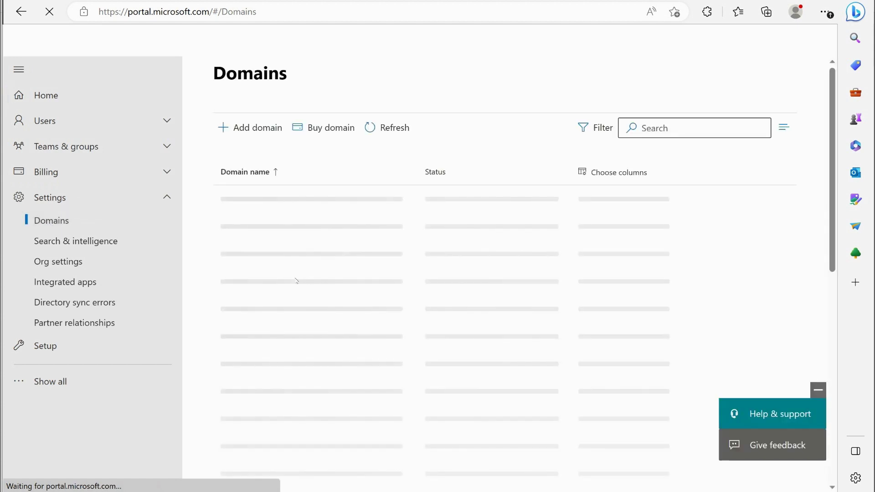
pyautogui.click(263, 159)
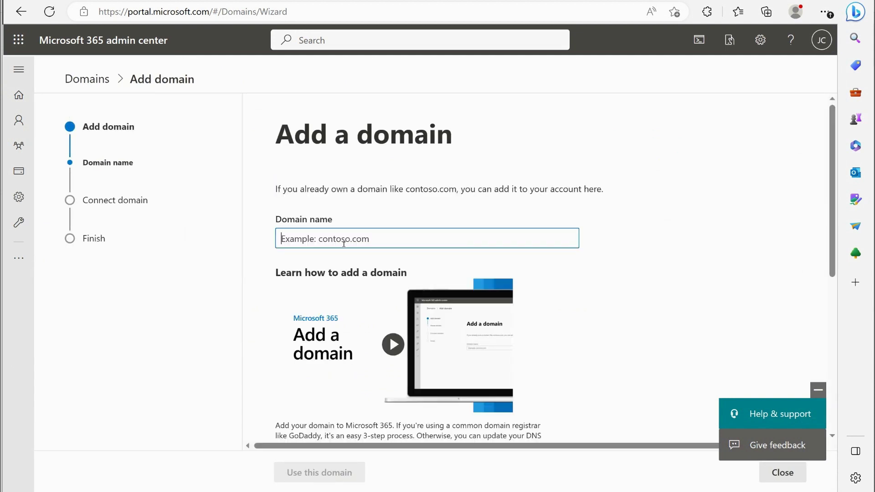
# Step: Enter examlabpractice.store, choose TXT record verification, and copy the TXT verification value
pyautogui.write('examlabpr')
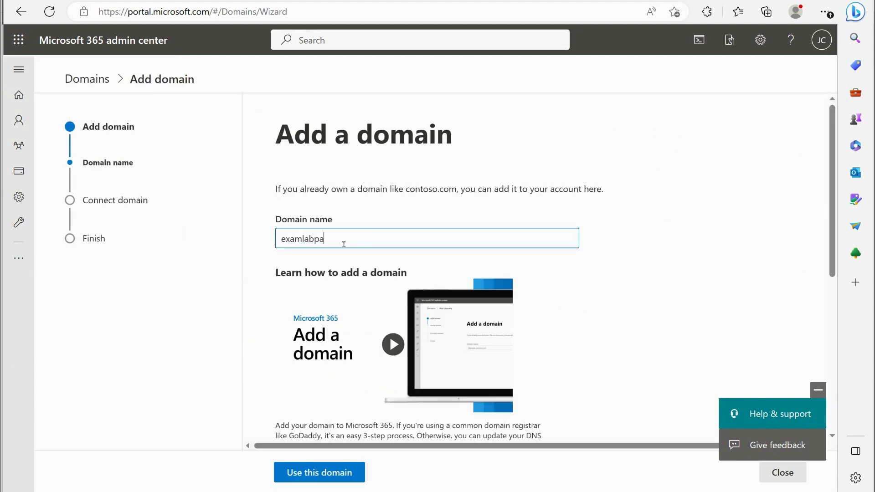
pyautogui.write('actice.store')
pyautogui.click(329, 472)
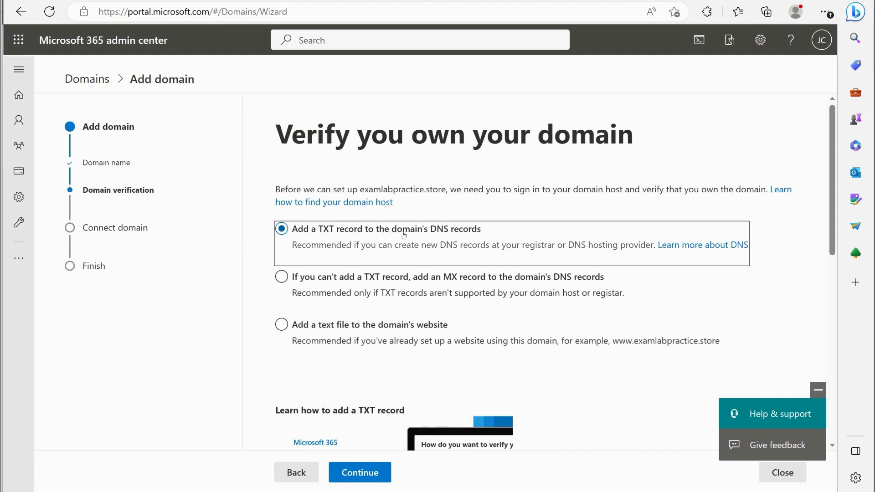
pyautogui.click(357, 471)
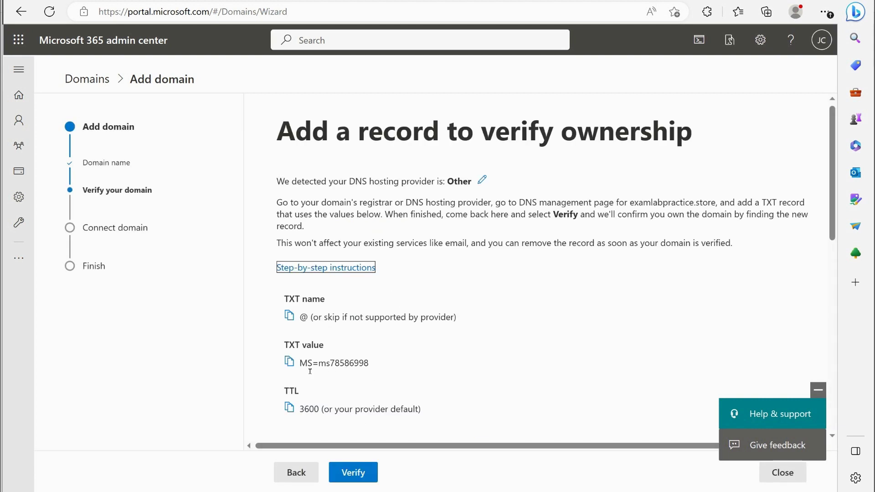
pyautogui.moveTo(299, 363); pyautogui.dragTo(370, 364)
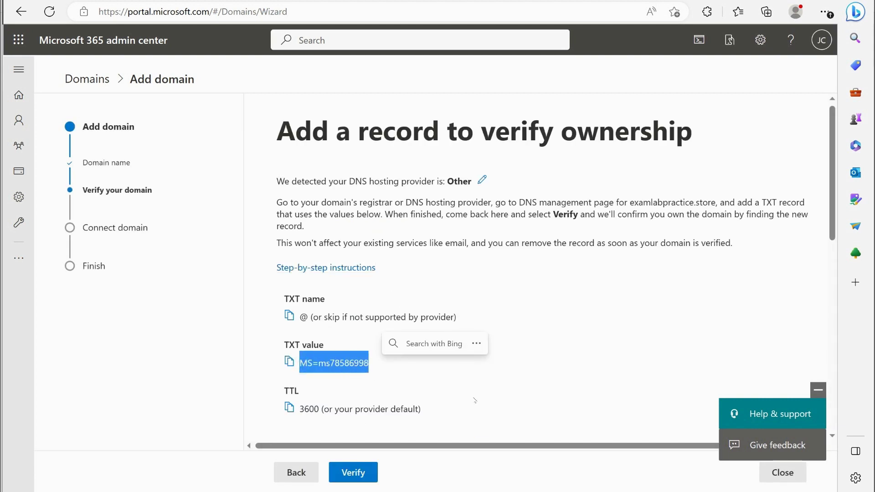
pyautogui.click(474, 400)
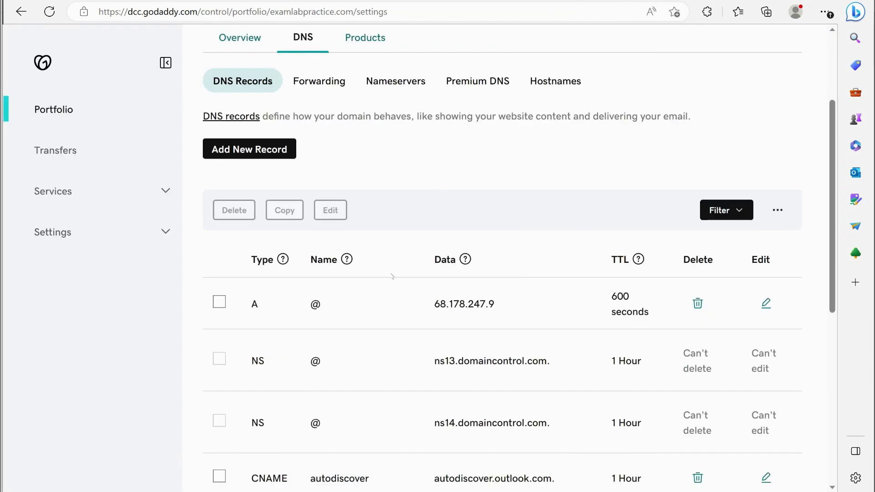
# Step: Add a GoDaddy TXT record named @ containing the pasted Microsoft verification value and save it
pyautogui.click(269, 148)
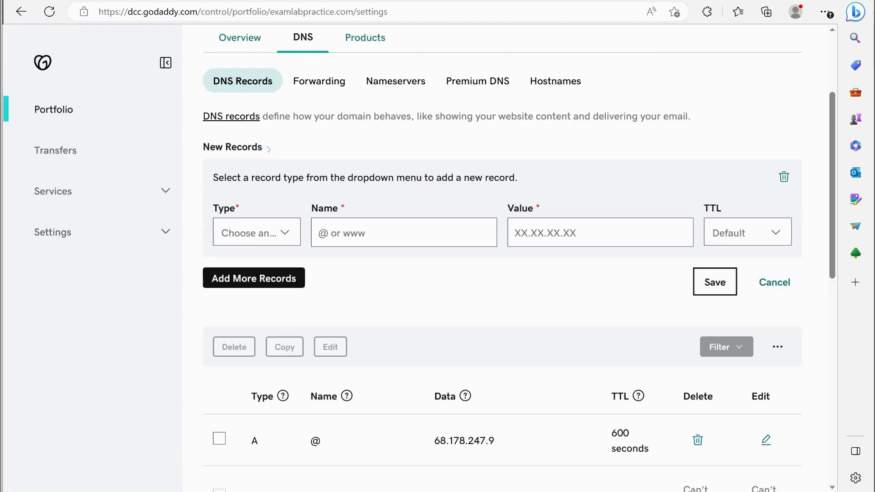
pyautogui.click(272, 234)
pyautogui.click(244, 369)
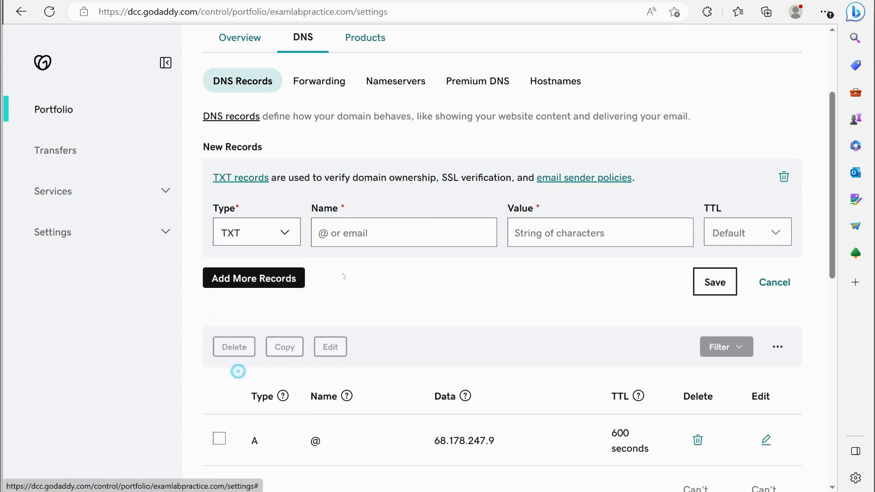
pyautogui.click(348, 234)
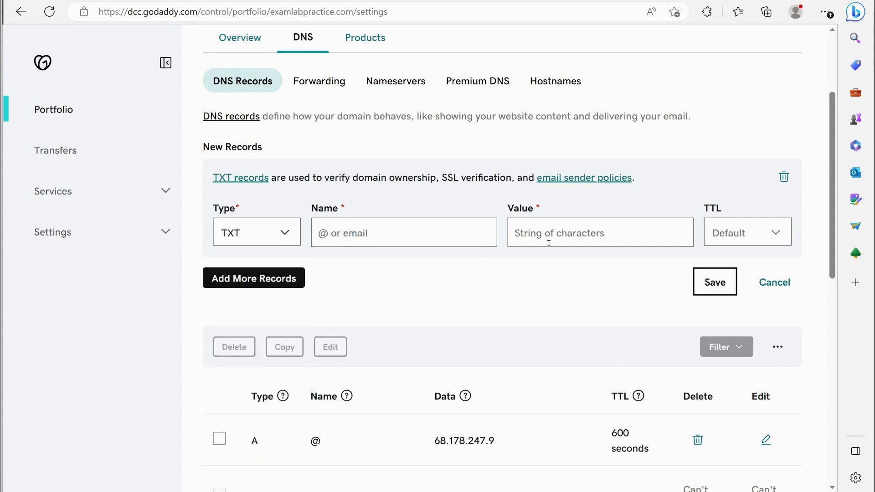
pyautogui.write('@')
pyautogui.click(534, 234)
pyautogui.hotkey('ctrl', 'v')
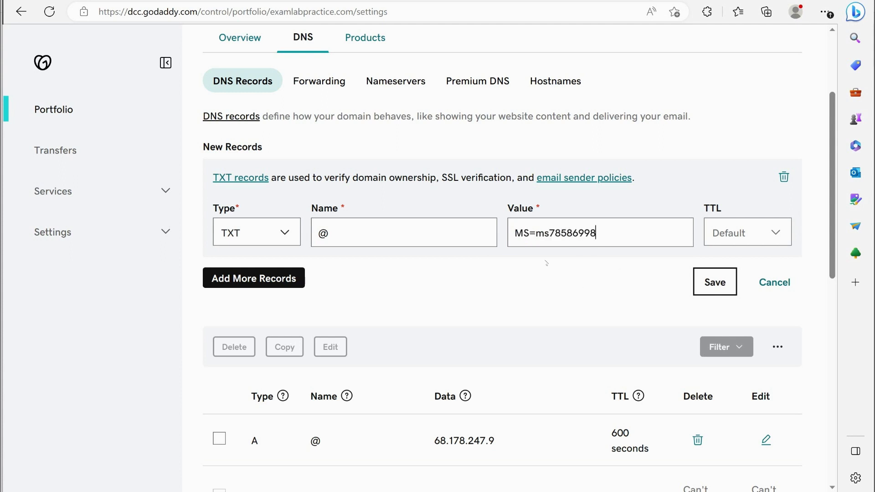
pyautogui.click(724, 286)
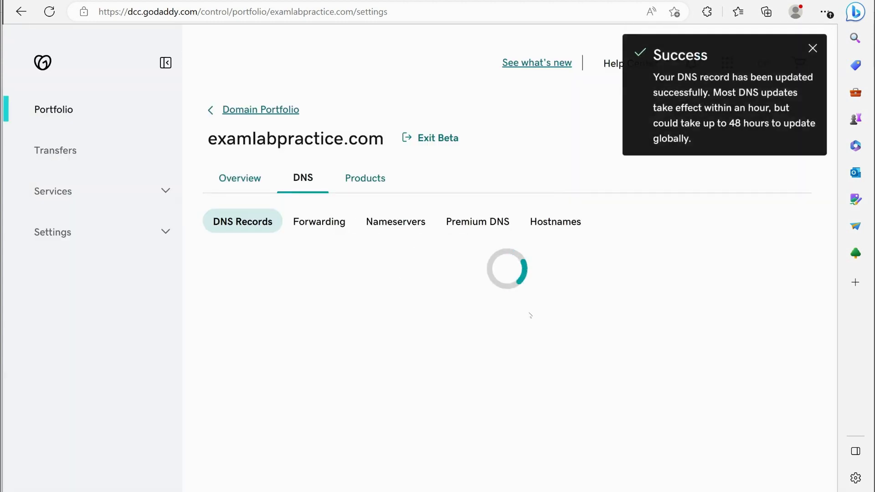
pyautogui.scroll(-6, 506, 324)
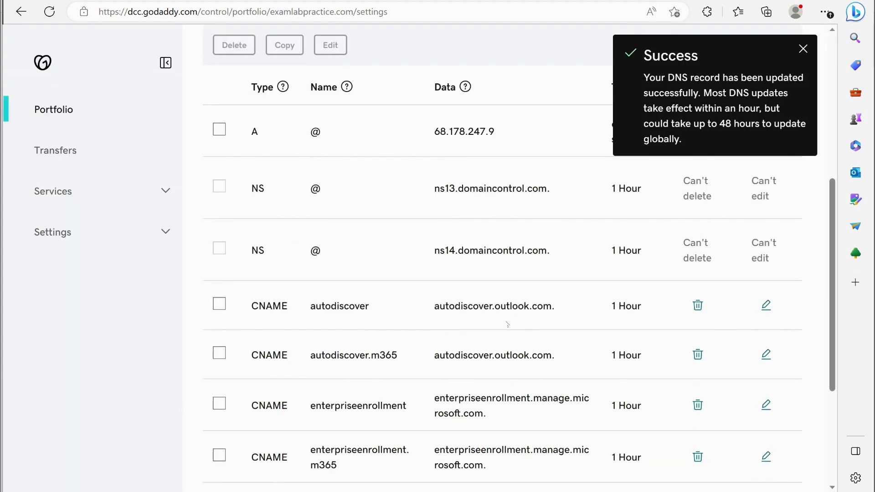
pyautogui.scroll(-2, 506, 324)
pyautogui.scroll(5, 455, 182)
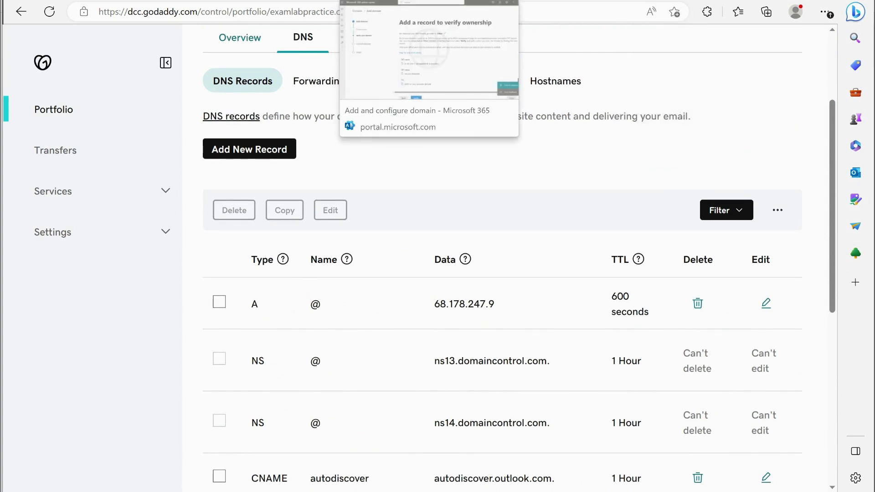
# Step: Try verifying examlabpractice.store, then go back to Settings > Domains
pyautogui.click(347, 2)
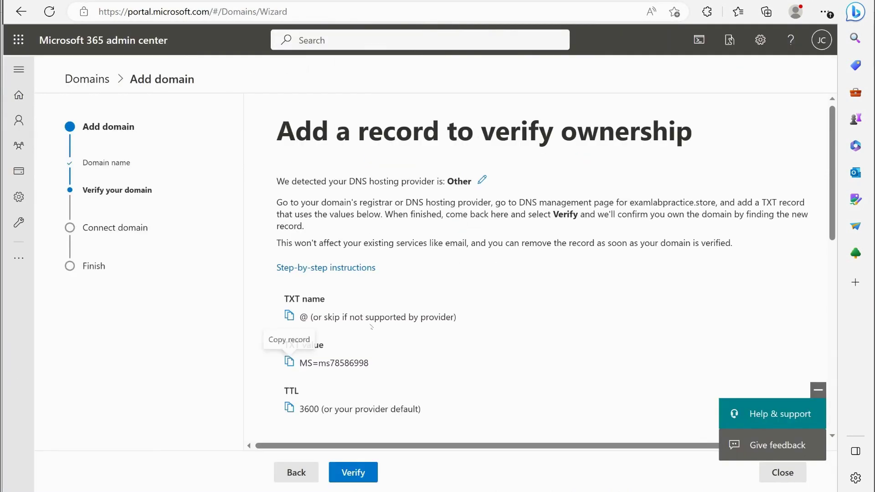
pyautogui.click(352, 474)
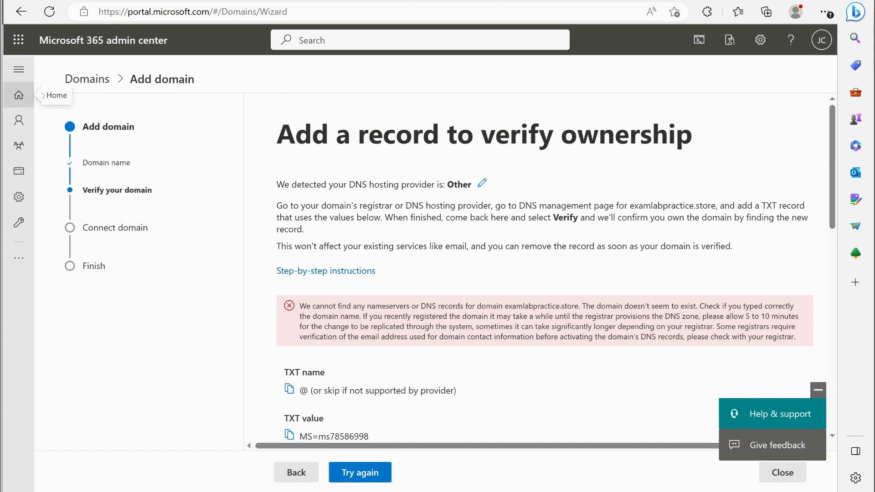
pyautogui.click(25, 70)
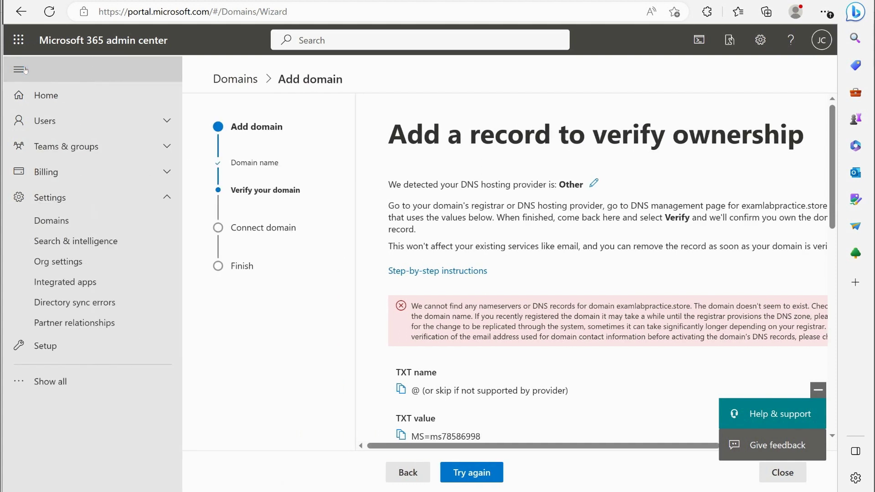
pyautogui.click(103, 227)
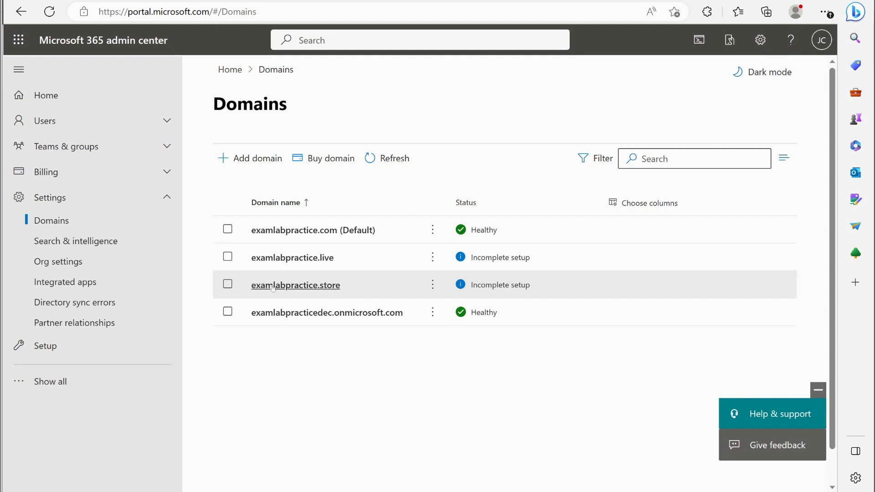
# Step: Go to portal.azure.com, open Azure Active Directory and view its Custom domain names
pyautogui.click(211, 12)
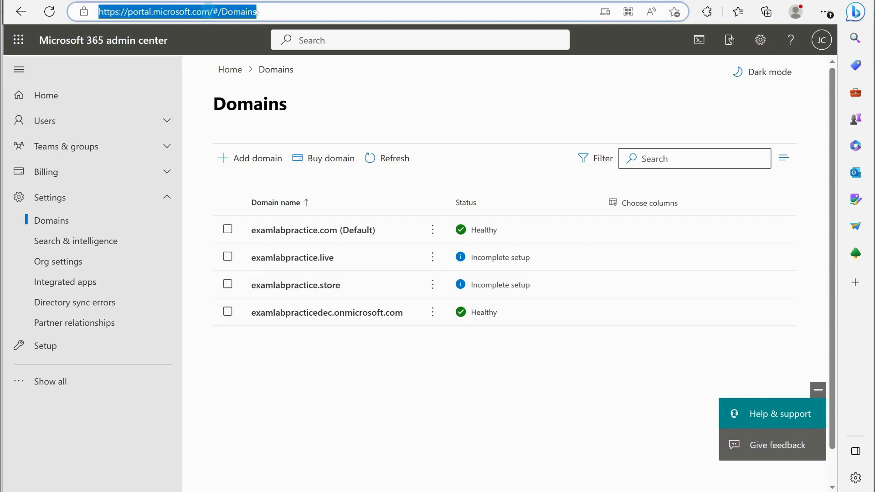
pyautogui.write('portal.az')
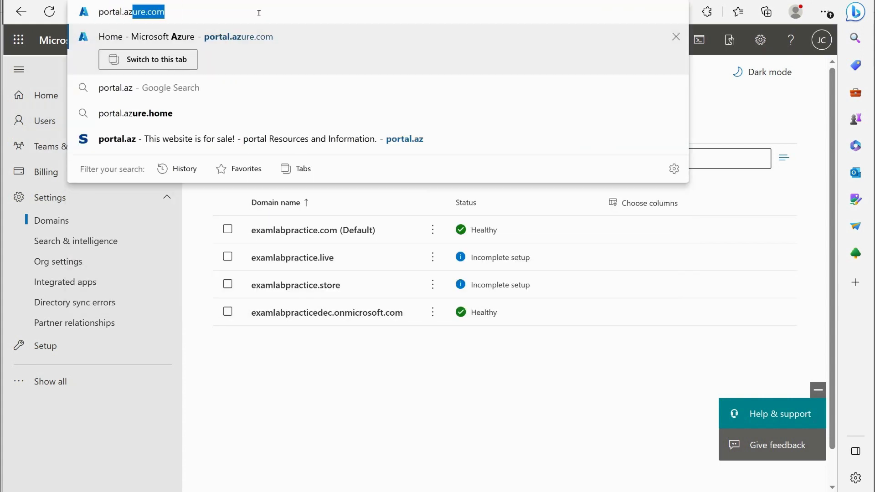
pyautogui.press('Return')
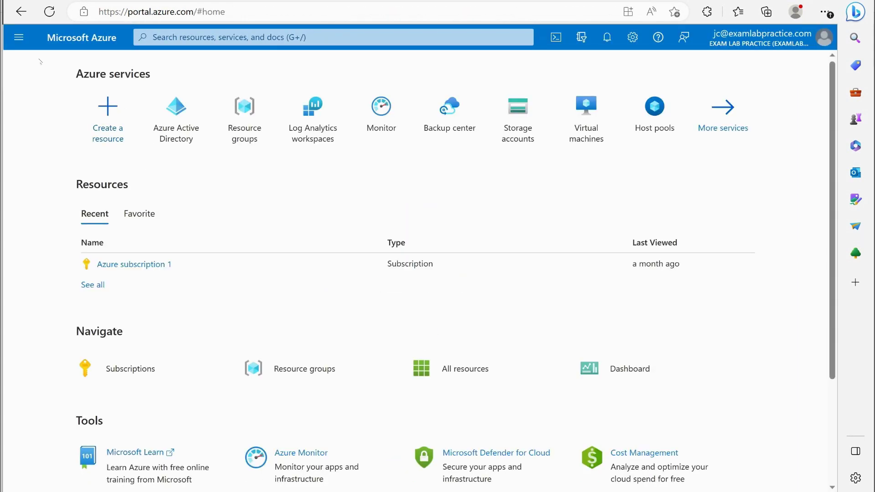
pyautogui.click(30, 40)
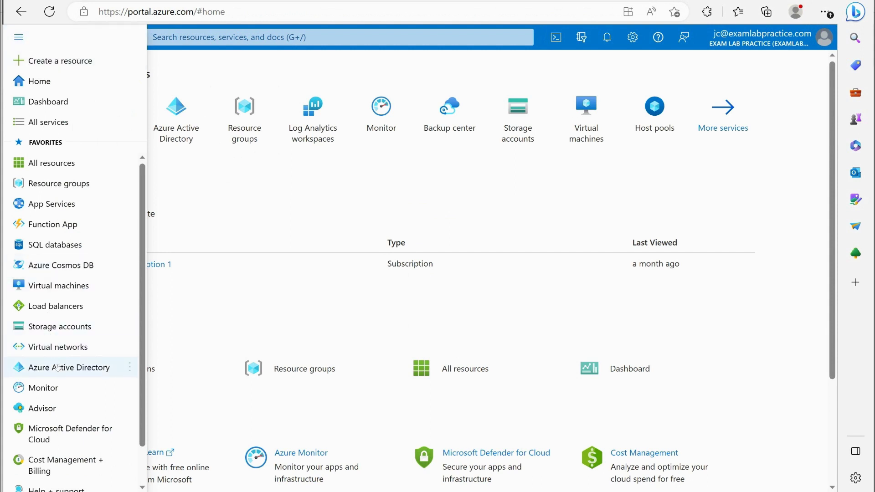
pyautogui.click(210, 363)
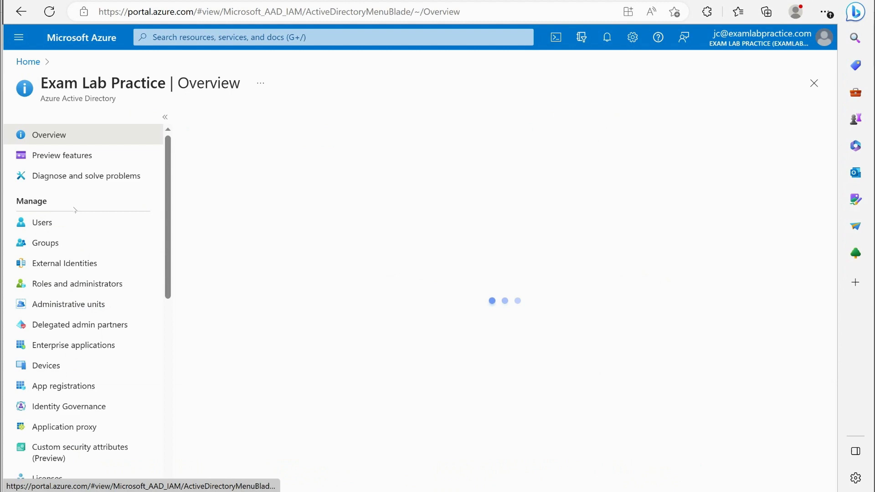
pyautogui.scroll(-3, 75, 207)
pyautogui.scroll(-1, 76, 207)
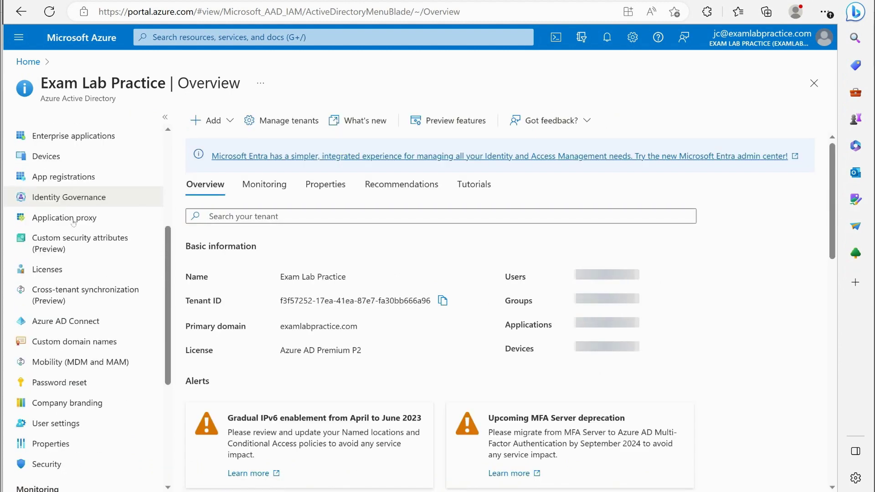
pyautogui.click(77, 335)
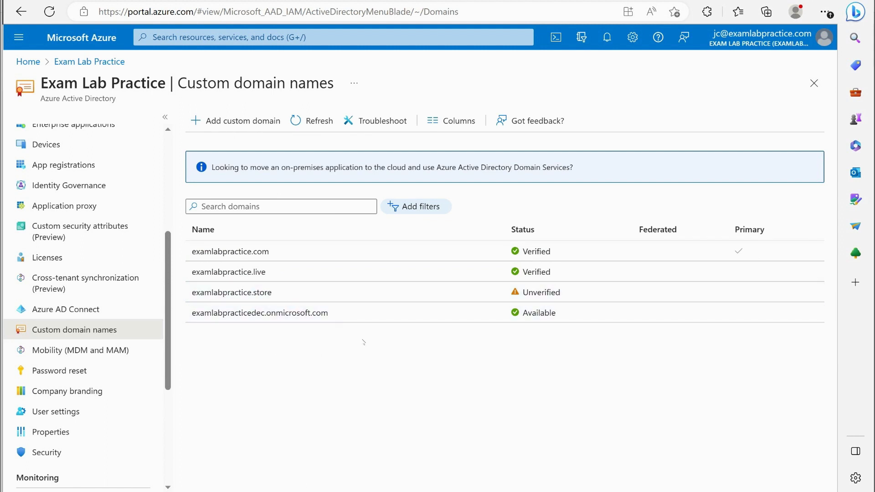
pyautogui.scroll(5, 91, 300)
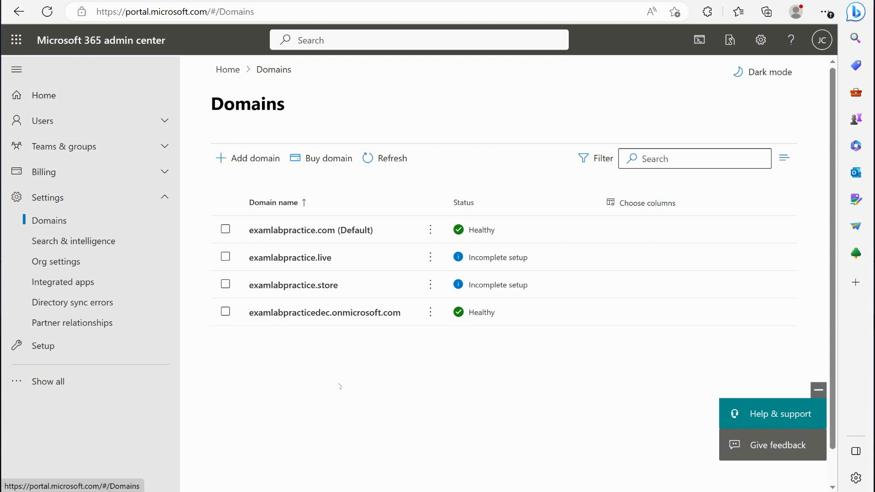
# Step: Open examlabpractice.live from the Domains list and choose Continue setup
pyautogui.click(267, 257)
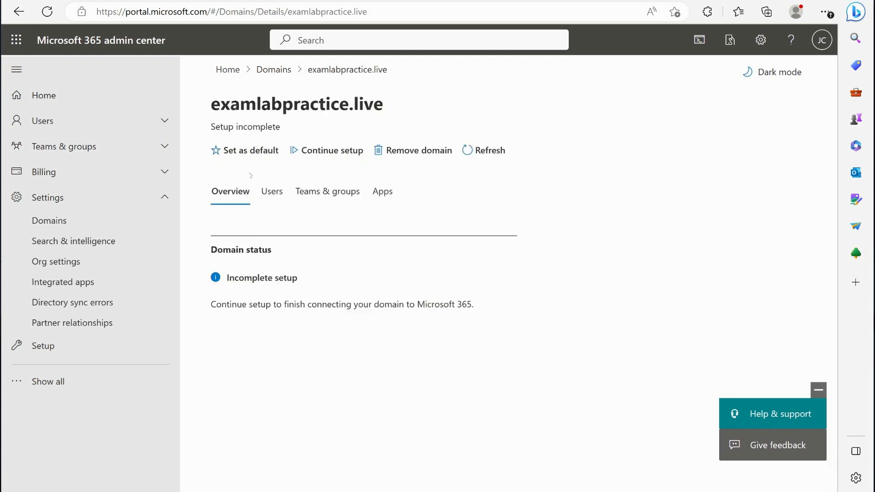
pyautogui.click(332, 151)
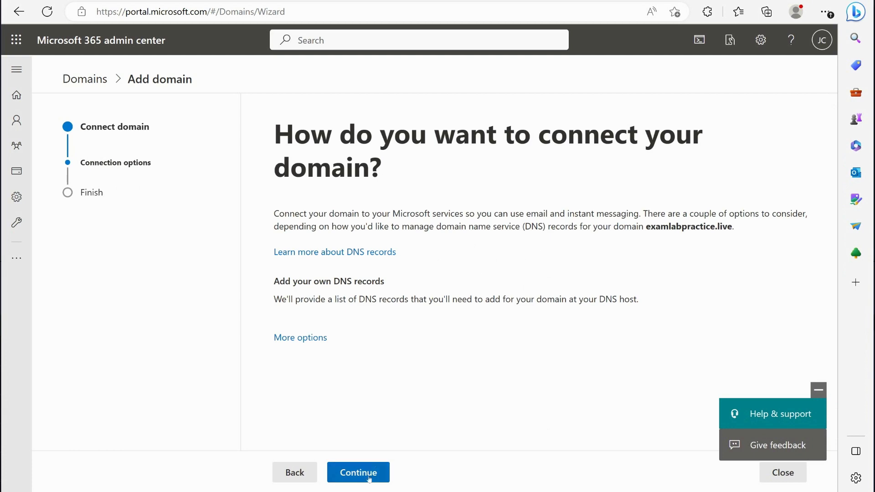
# Step: Choose to add the DNS records yourself and move to the Add DNS records step
pyautogui.click(378, 473)
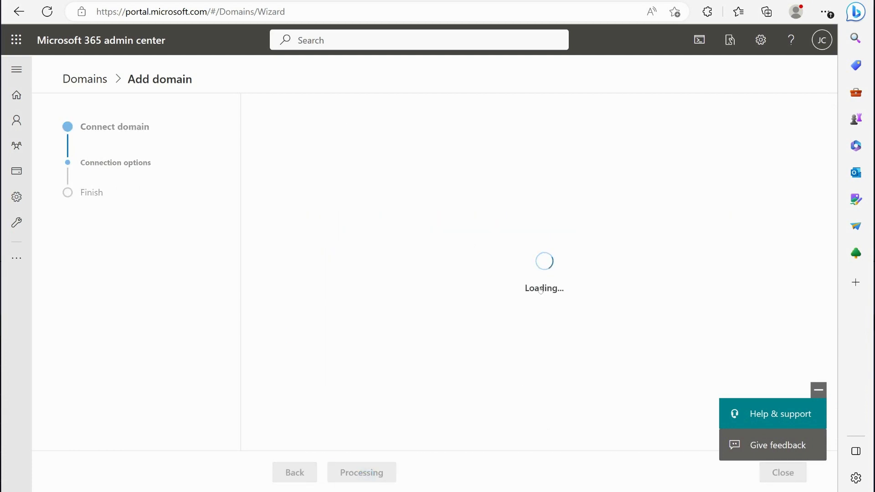
pyautogui.scroll(-2, 512, 303)
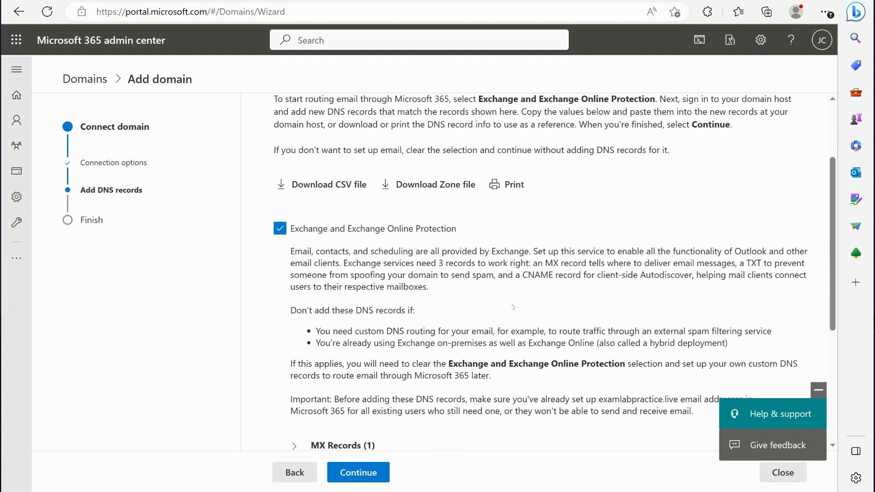
pyautogui.scroll(-2, 512, 303)
pyautogui.scroll(2, 453, 271)
pyautogui.scroll(-4, 425, 235)
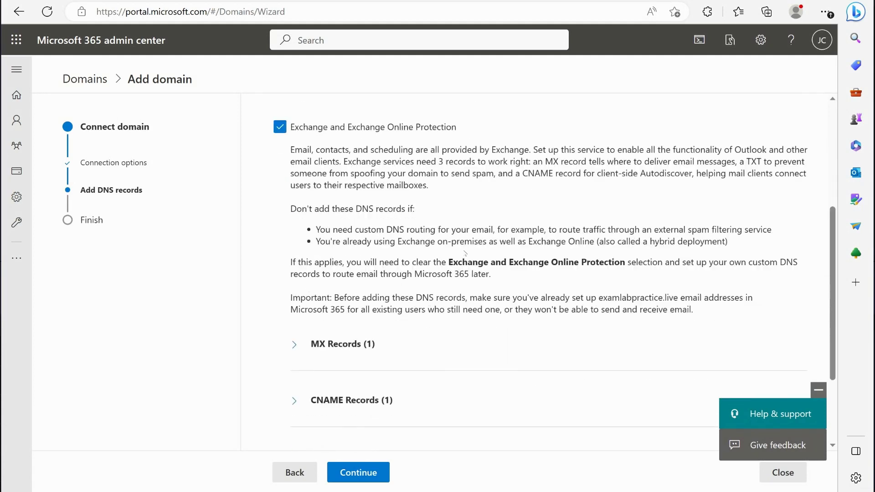
# Step: Expand the expected MX, CNAME and TXT records for examlabpractice.live
pyautogui.click(295, 232)
pyautogui.scroll(-1, 437, 269)
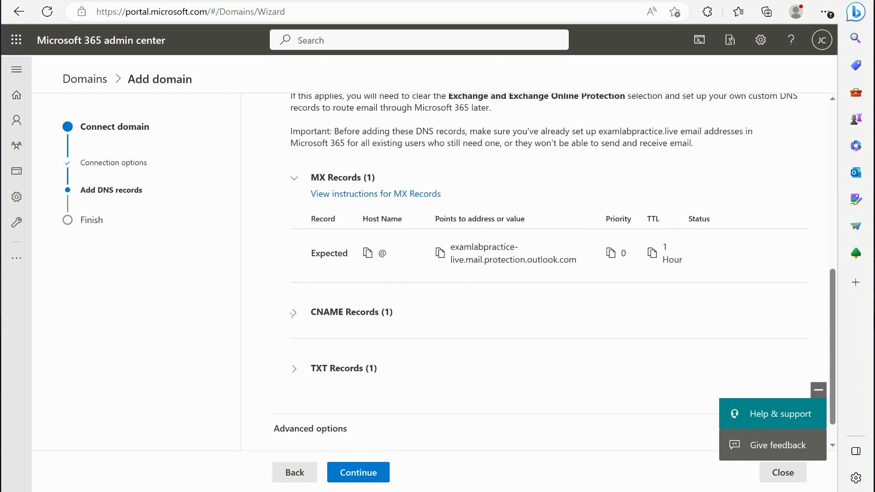
pyautogui.scroll(-1, 433, 314)
pyautogui.click(294, 279)
pyautogui.scroll(-1, 296, 283)
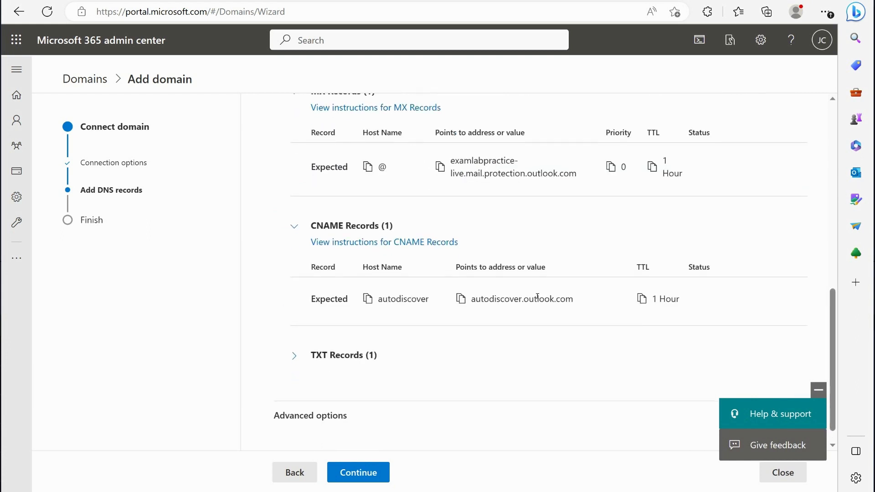
pyautogui.click(300, 364)
pyautogui.scroll(-2, 318, 342)
pyautogui.scroll(2, 475, 212)
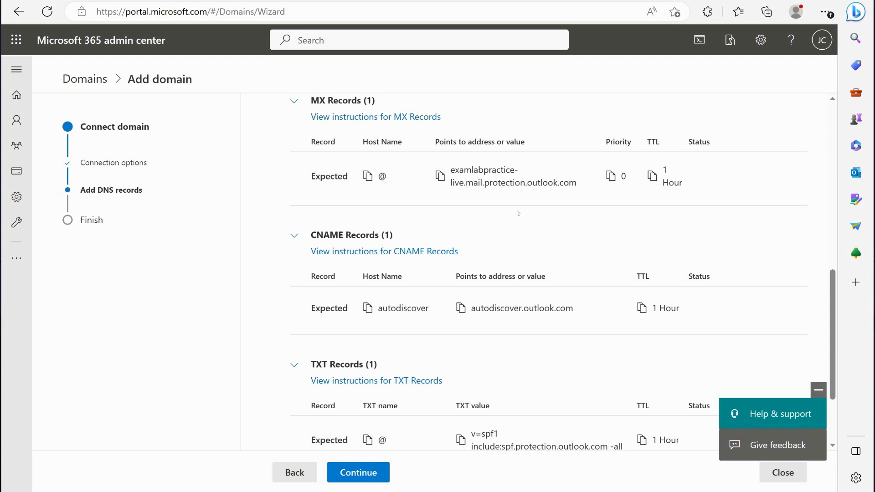
pyautogui.scroll(-1, 492, 238)
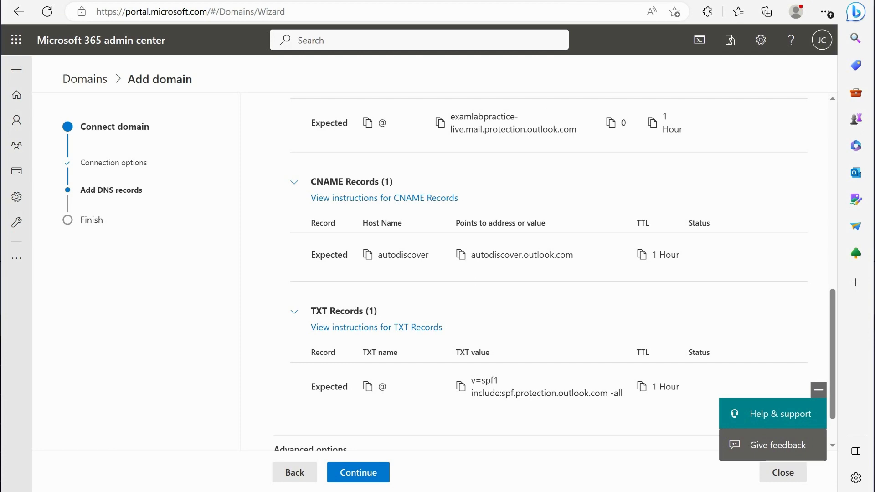
# Step: Start a new DNS record on the GoDaddy tab, then return to the admin center wizard
pyautogui.hotkey('ctrl', 'Tab')
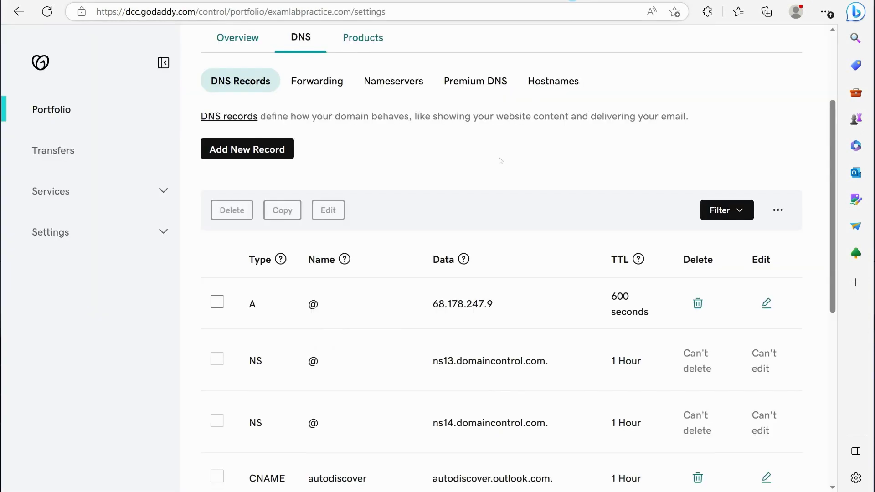
pyautogui.click(225, 151)
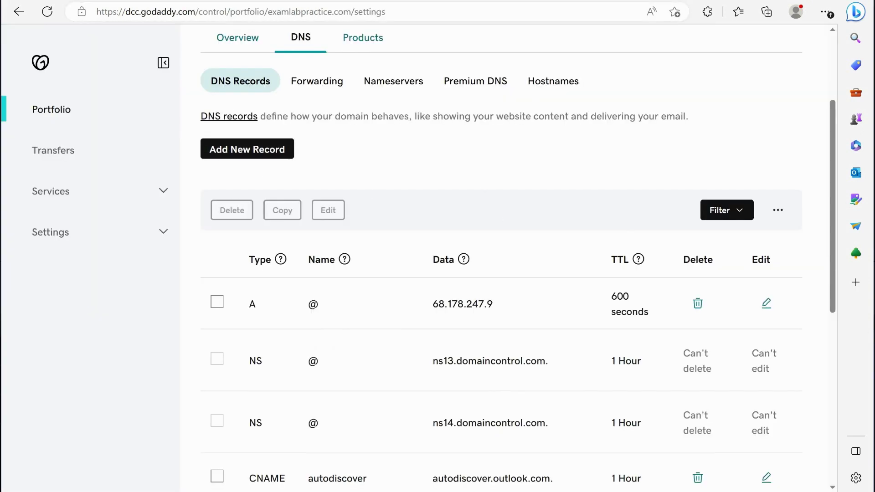
pyautogui.hotkey('ctrl', 'Tab')
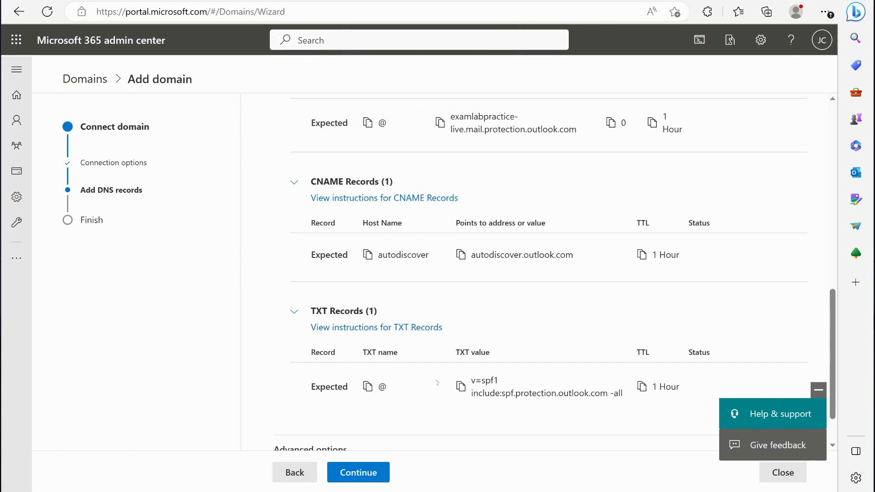
# Step: Go from the admin home to Settings > Domains and open examlabpractice.com's DNS records
pyautogui.click(16, 95)
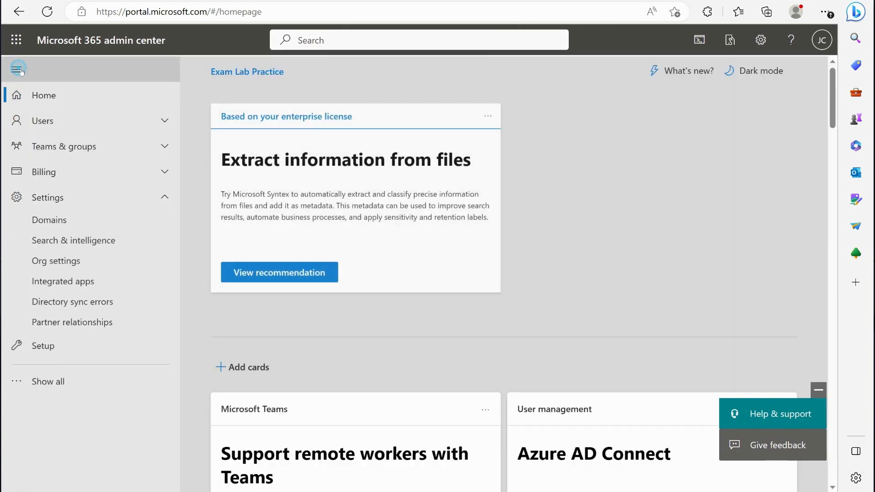
pyautogui.click(16, 70)
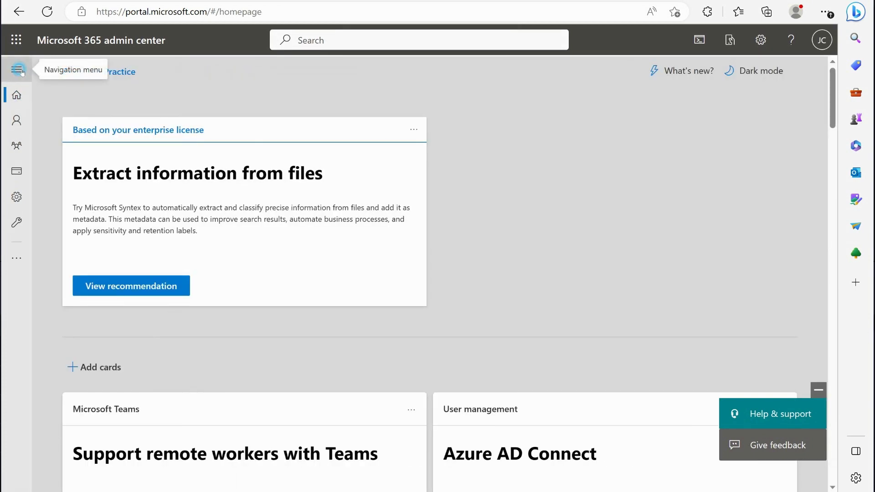
pyautogui.click(16, 69)
pyautogui.click(53, 220)
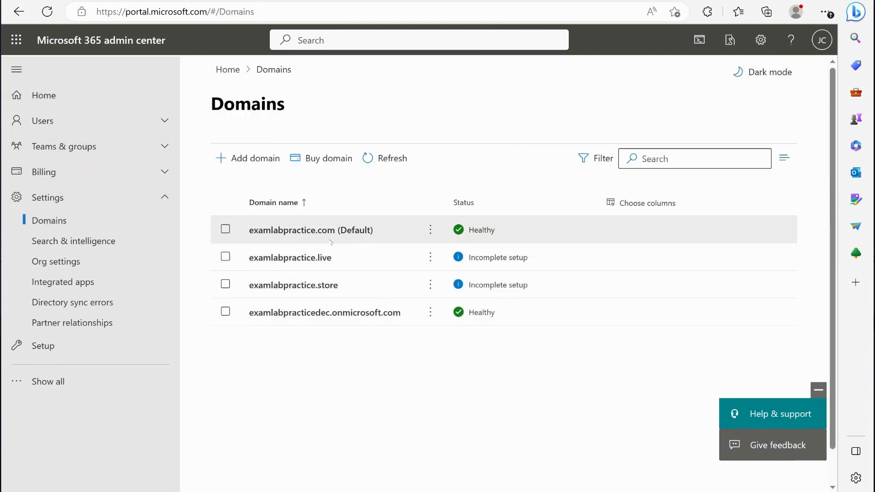
pyautogui.click(330, 231)
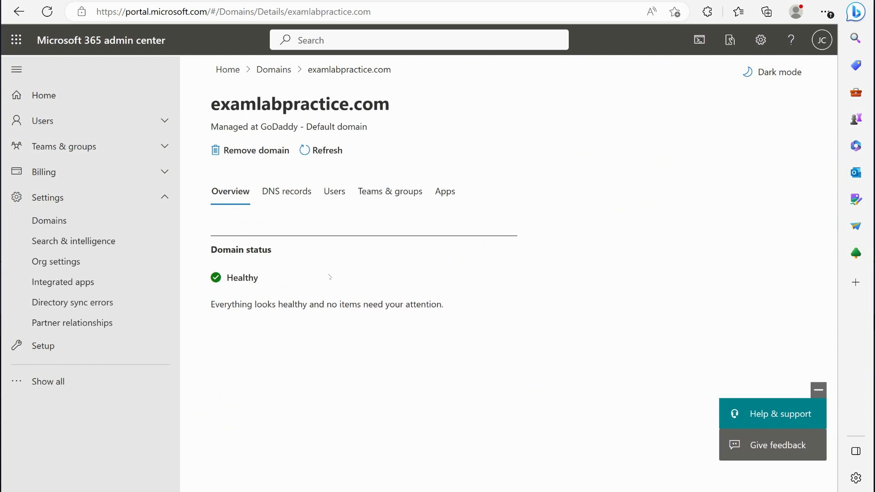
pyautogui.click(294, 195)
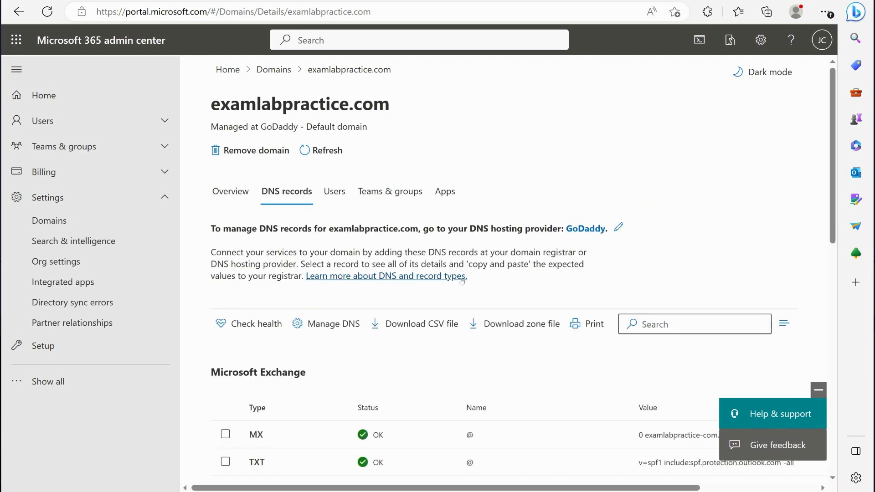
# Step: Scroll through the Exchange, Skype for Business and mobility record sections to review them
pyautogui.scroll(-1, 454, 269)
pyautogui.scroll(-7, 455, 269)
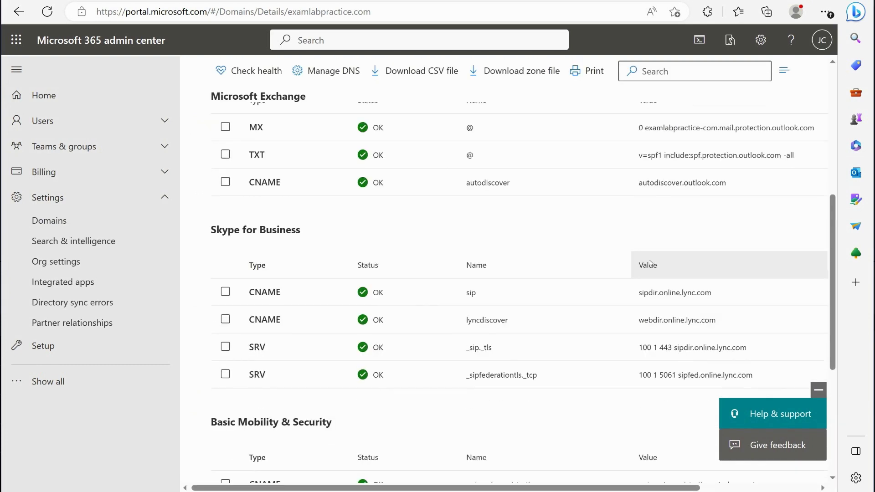
pyautogui.scroll(4, 654, 286)
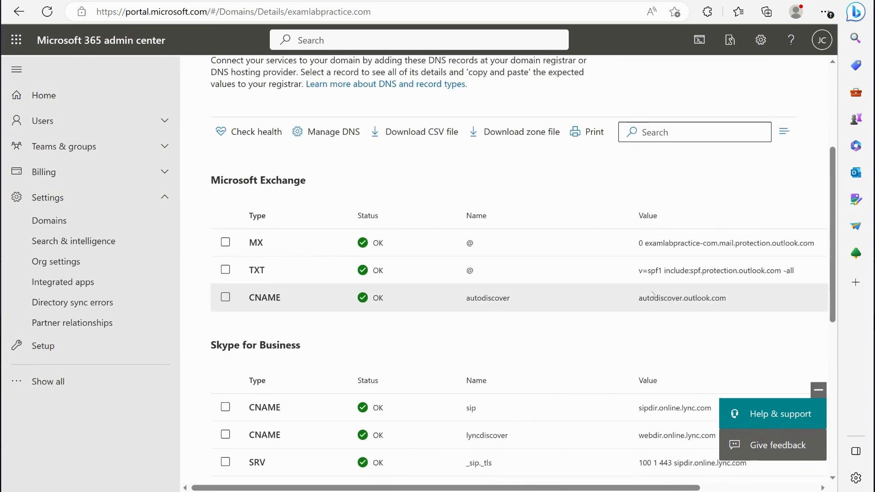
pyautogui.scroll(-3, 653, 295)
pyautogui.scroll(7, 534, 270)
pyautogui.scroll(-6, 534, 269)
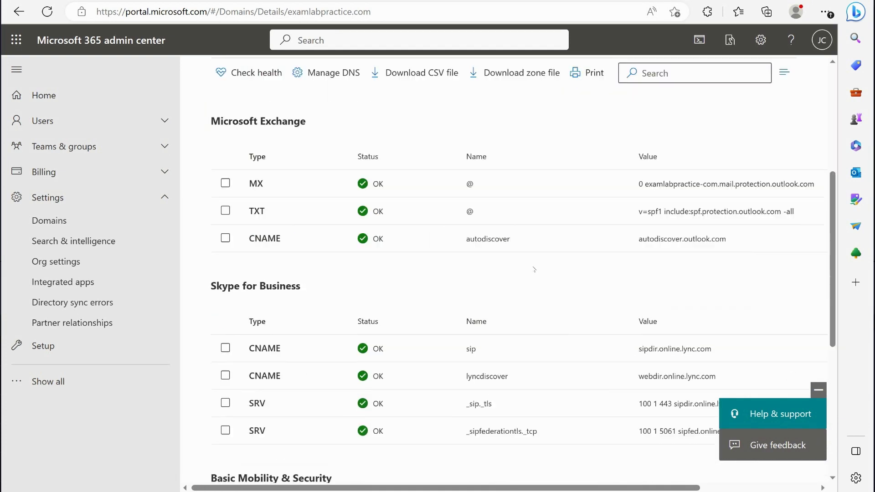
pyautogui.scroll(-3, 534, 269)
pyautogui.scroll(-3, 319, 273)
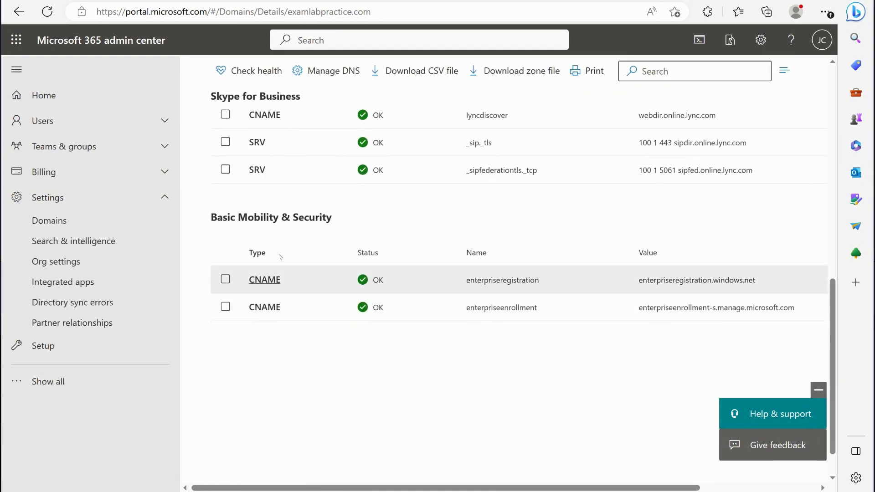
pyautogui.scroll(3, 280, 257)
pyautogui.scroll(-3, 319, 242)
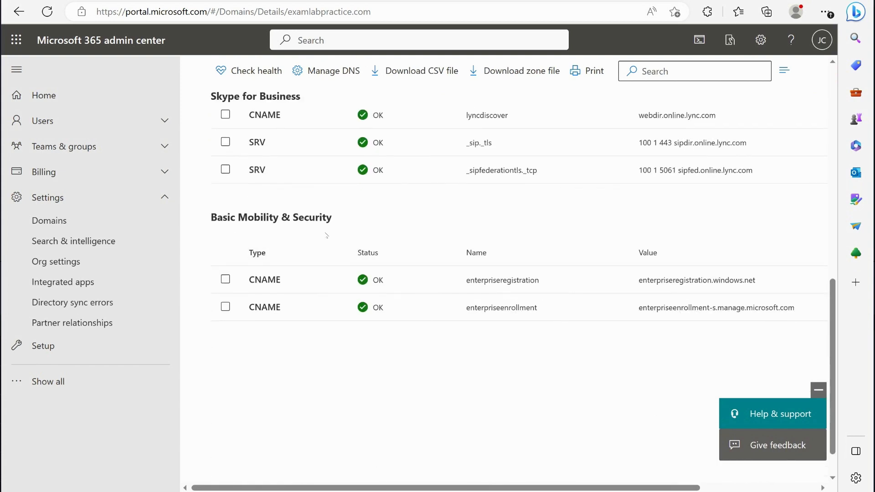
pyautogui.scroll(-1, 328, 255)
pyautogui.scroll(3, 641, 324)
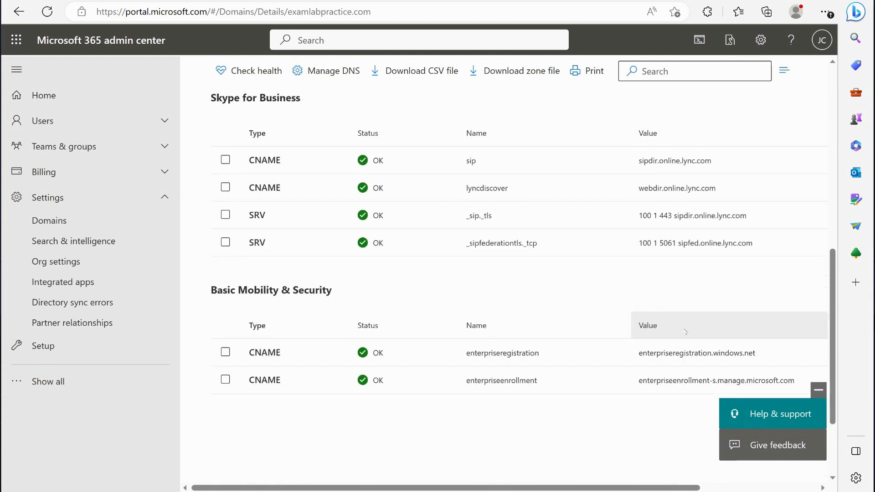
pyautogui.scroll(-1, 592, 328)
pyautogui.scroll(8, 540, 335)
pyautogui.scroll(2, 542, 334)
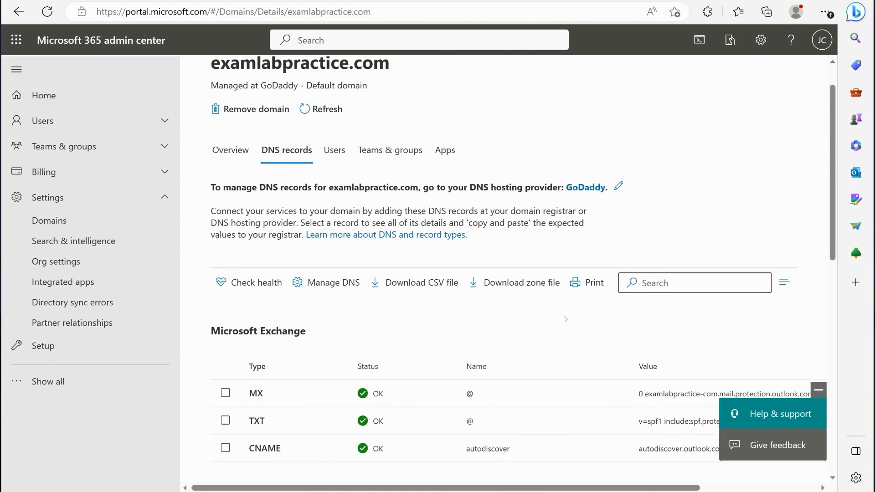
pyautogui.scroll(-1, 551, 332)
pyautogui.scroll(2, 560, 328)
pyautogui.scroll(-1, 572, 324)
pyautogui.scroll(-3, 572, 324)
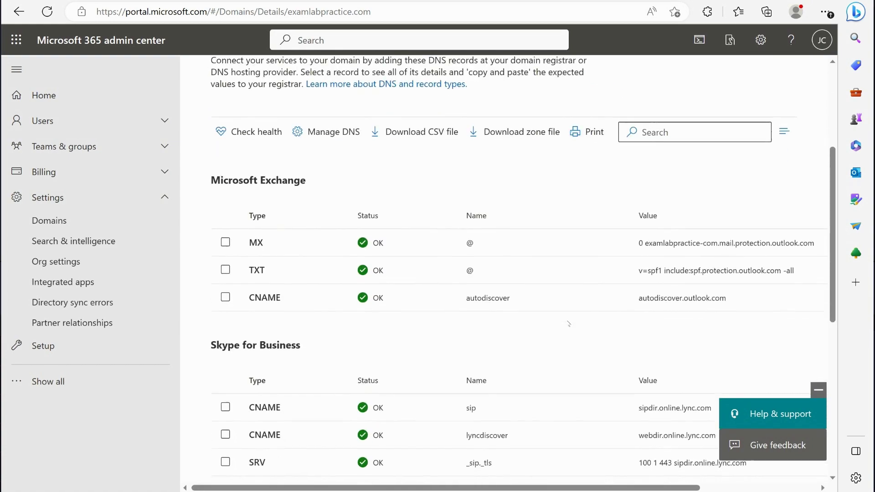
pyautogui.scroll(5, 571, 326)
pyautogui.scroll(-4, 569, 328)
pyautogui.scroll(-7, 570, 328)
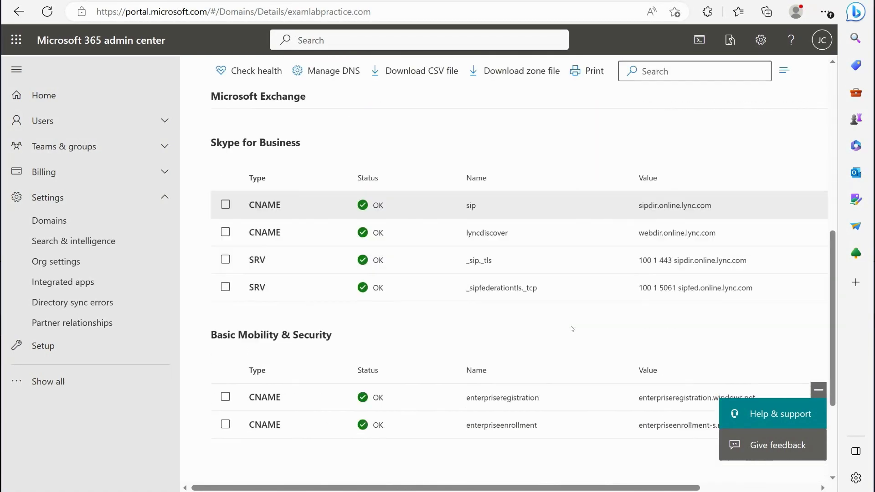
pyautogui.scroll(8, 406, 272)
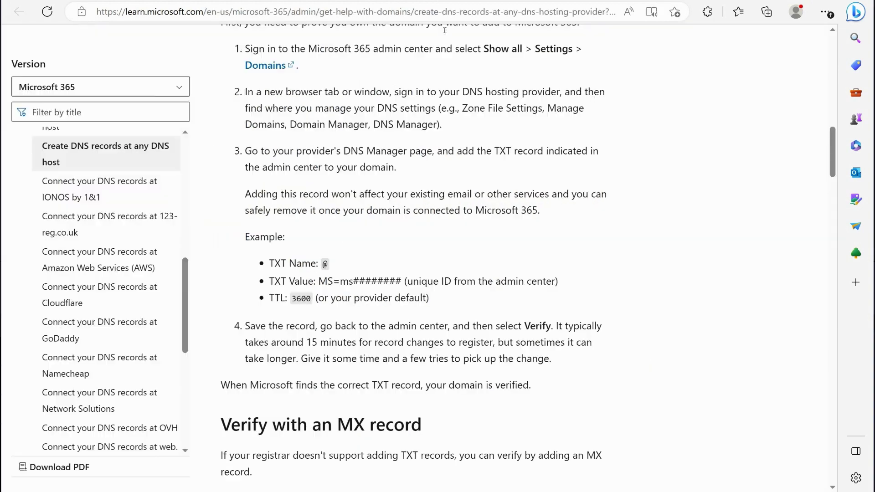
# Step: Read the 'Add DNS records to connect your domain' article from the top through TXT, MX and CNAME
pyautogui.scroll(1, 453, 144)
pyautogui.scroll(10, 454, 145)
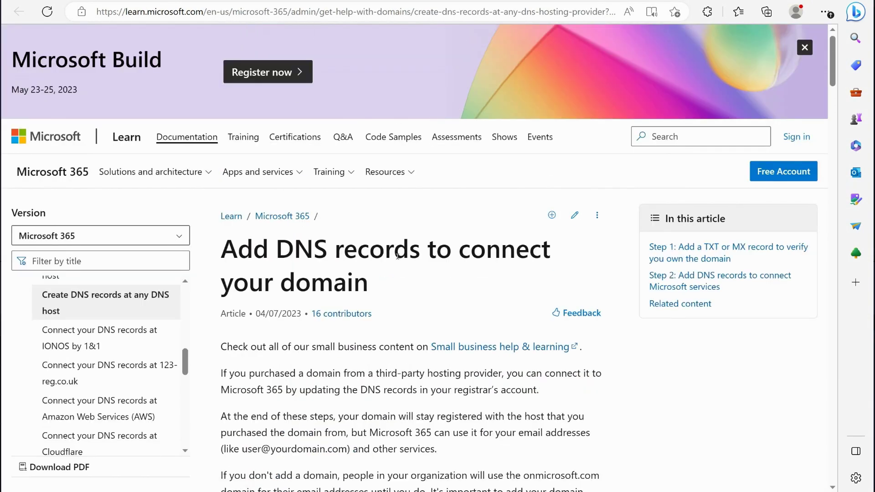
pyautogui.scroll(-10, 449, 277)
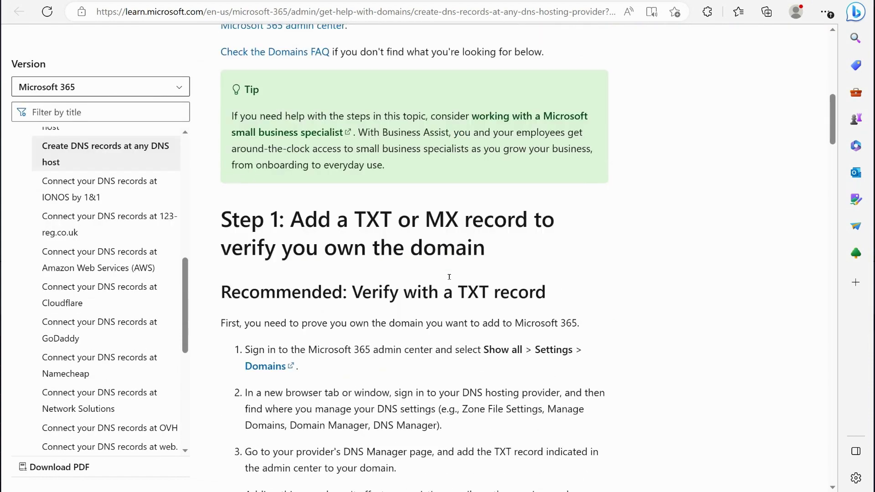
pyautogui.scroll(-3, 449, 276)
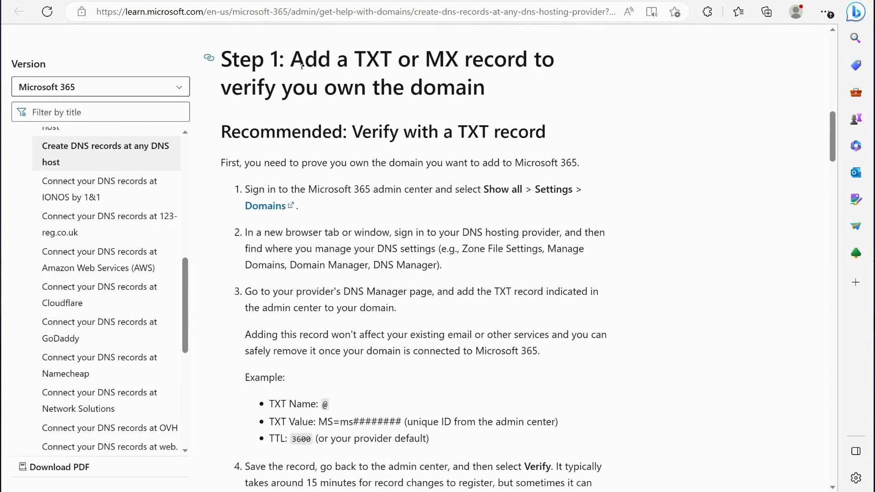
pyautogui.scroll(-1, 368, 68)
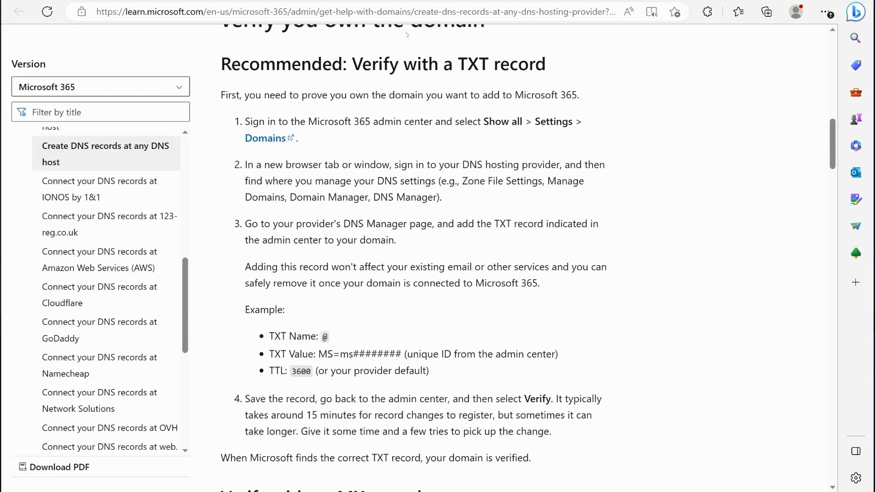
pyautogui.scroll(-20, 371, 75)
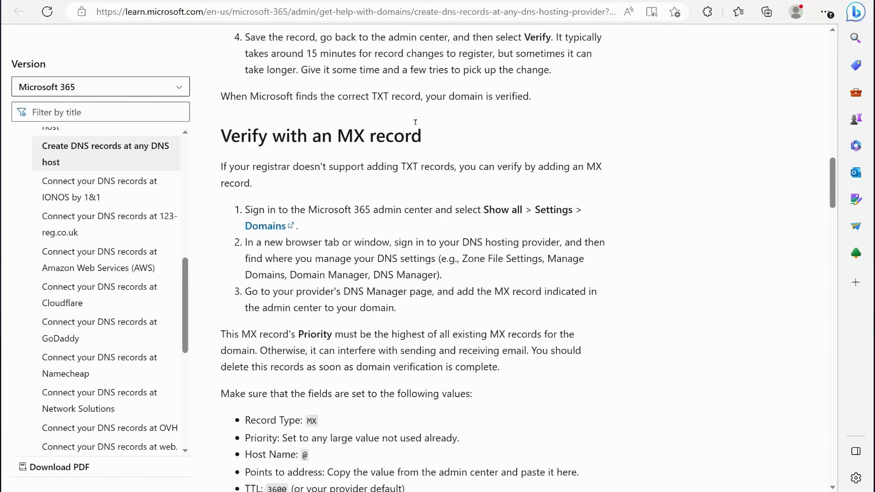
pyautogui.scroll(-3, 404, 137)
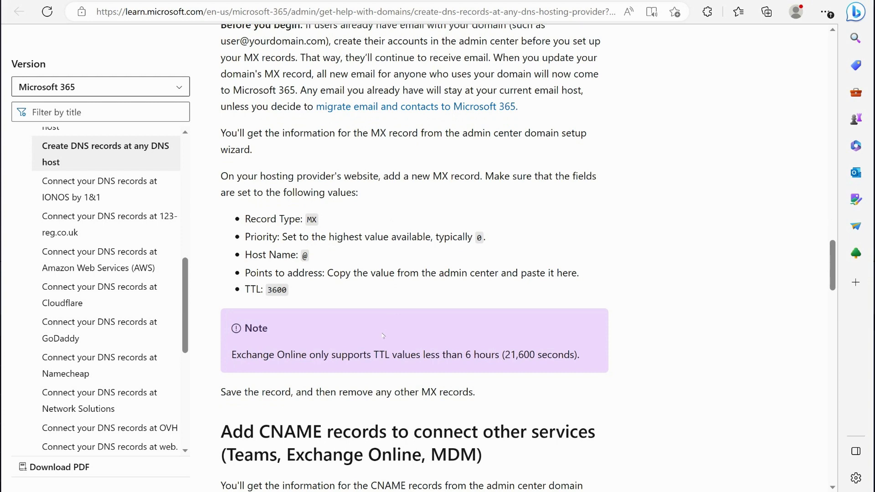
pyautogui.scroll(-3, 384, 334)
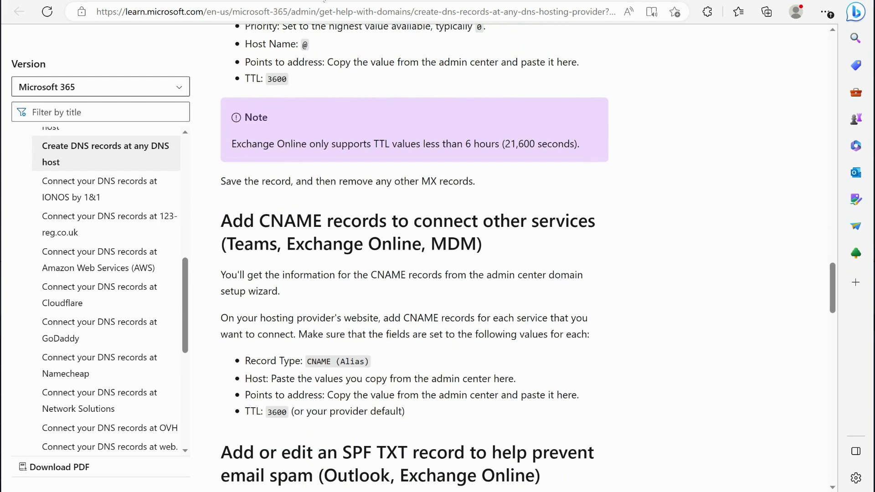
# Step: Return to the admin center showing examlabpractice.com's Exchange and Skype DNS records, all OK
pyautogui.click(324, 1)
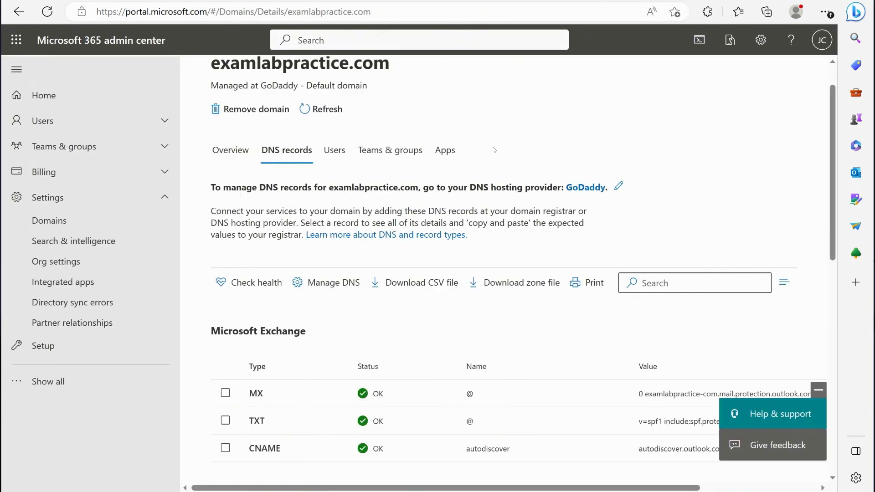
pyautogui.scroll(-1, 442, 195)
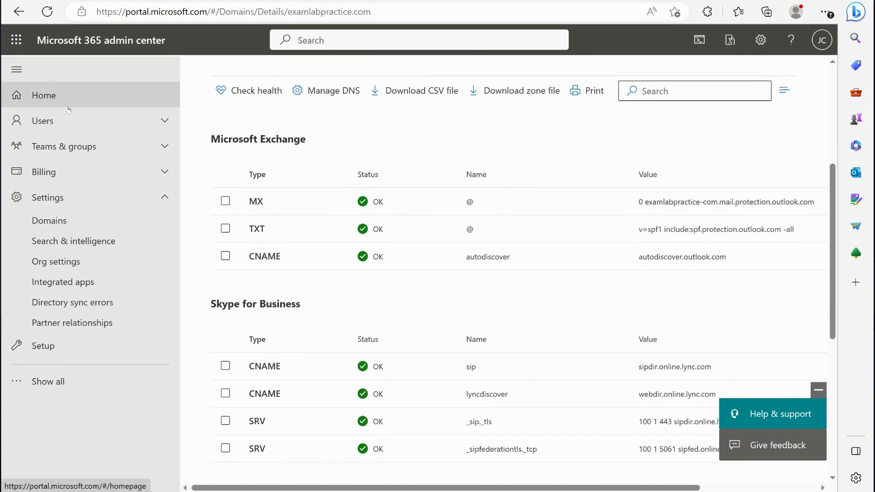